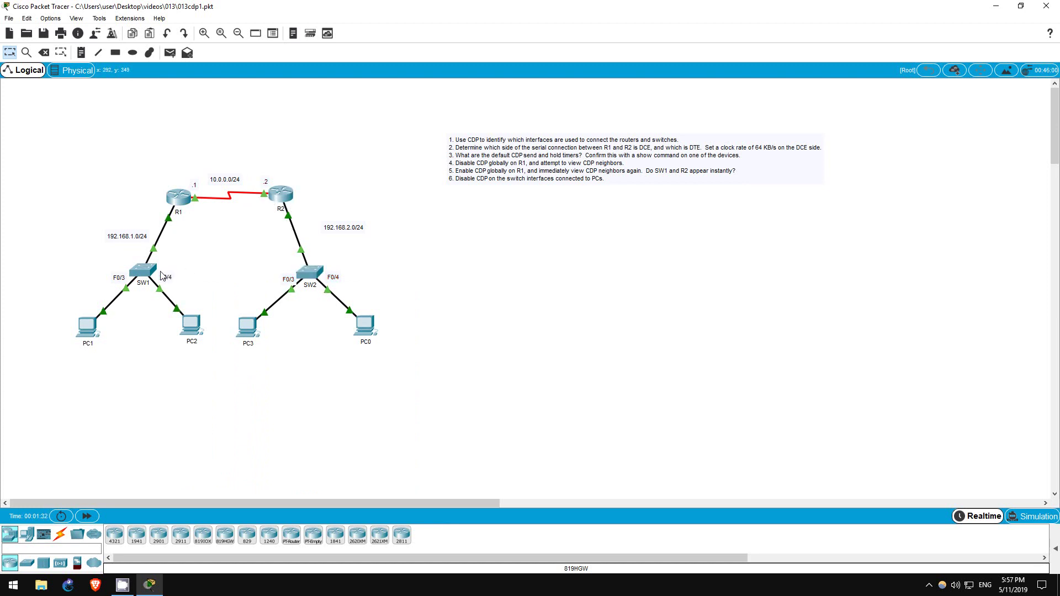
# Run 'show cdp neighbors' in privileged mode on SW1's command line
pyautogui.click(143, 270)
pyautogui.moveTo(443, 127); pyautogui.dragTo(527, 123)
pyautogui.click(544, 141)
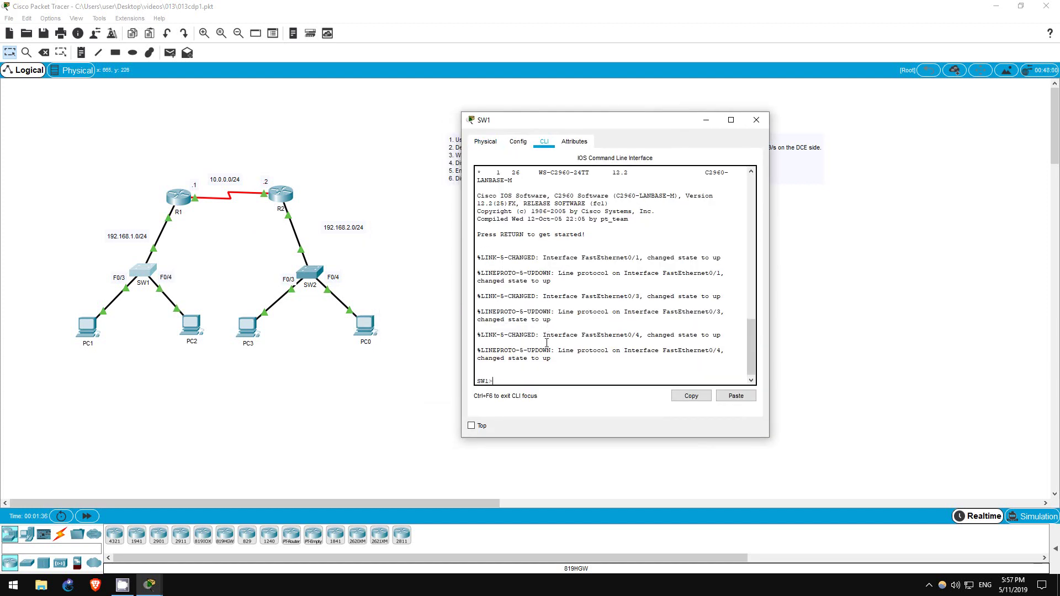
pyautogui.write('en')
pyautogui.press('Return')
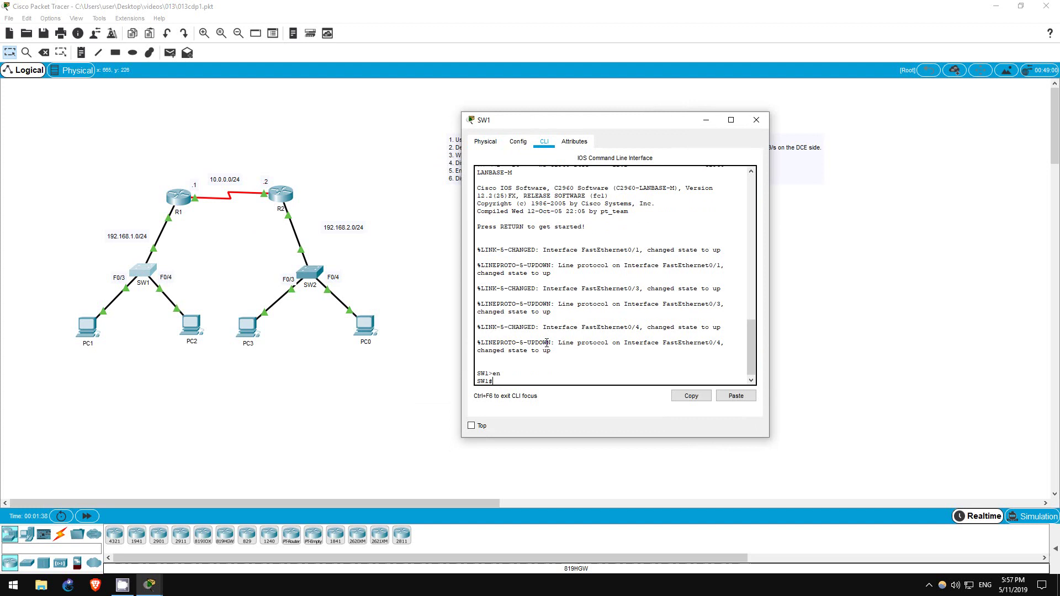
pyautogui.write('sh cdp nei')
pyautogui.press('Tab')
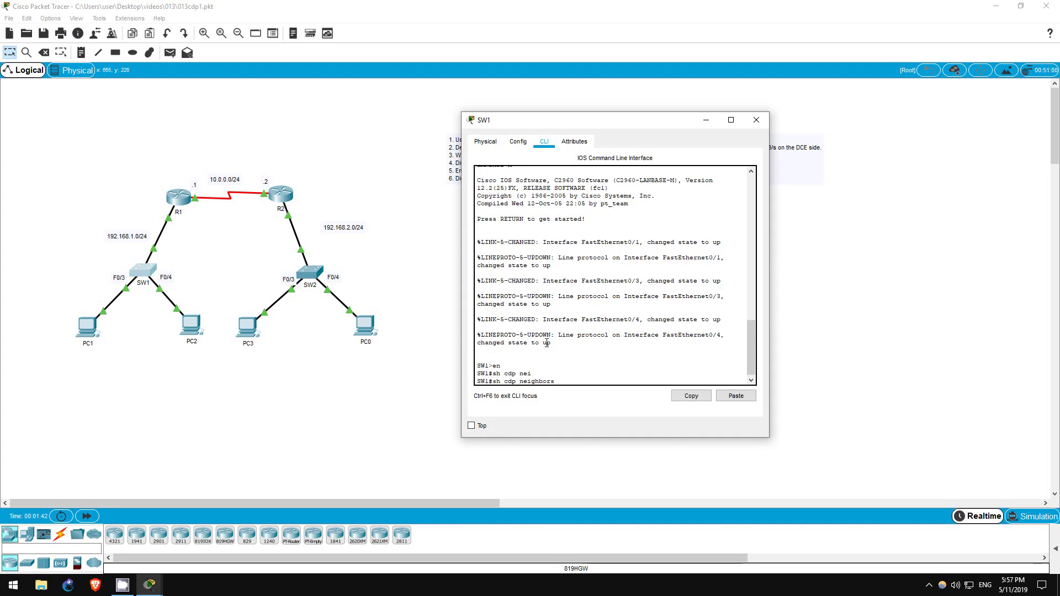
pyautogui.press('Return')
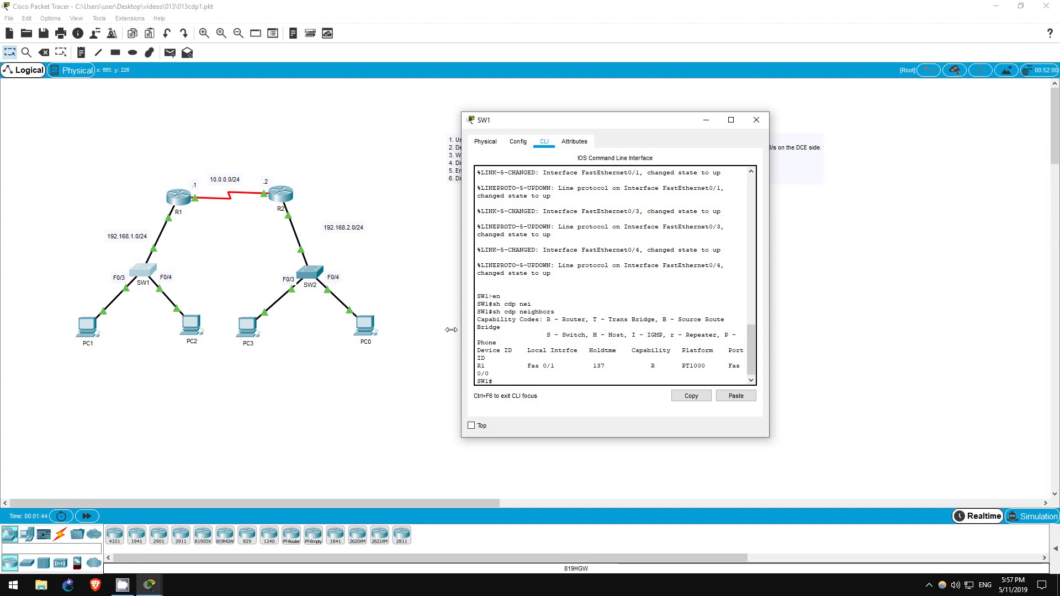
# Read SW1's neighbor table: R1, capability R, from local Fas 0/1 to port Fas 0/0
pyautogui.moveTo(452, 330); pyautogui.dragTo(387, 333)
pyautogui.moveTo(402, 371); pyautogui.dragTo(491, 372)
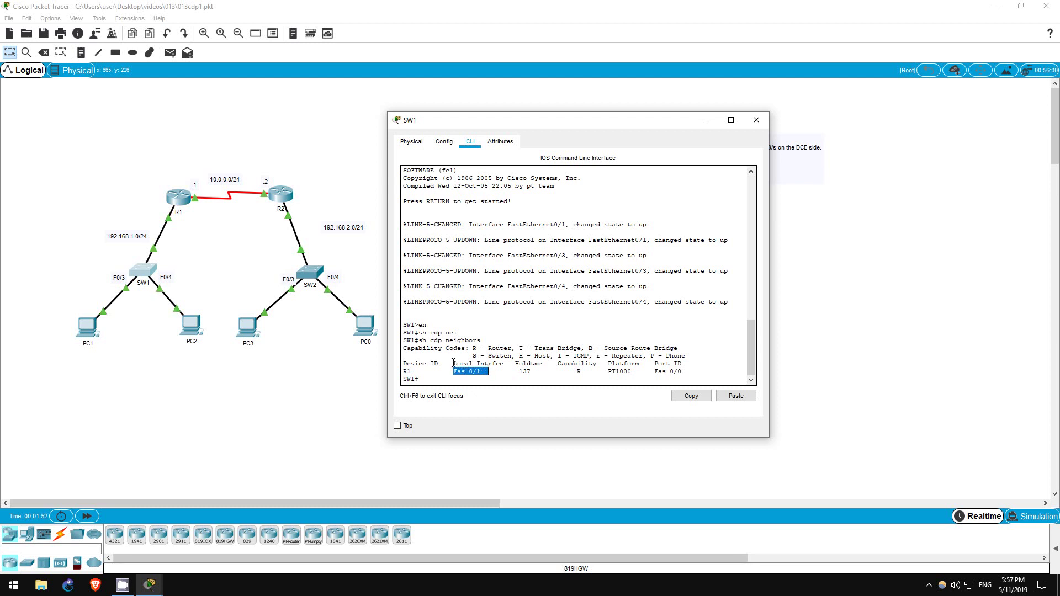
pyautogui.moveTo(453, 363); pyautogui.dragTo(507, 363)
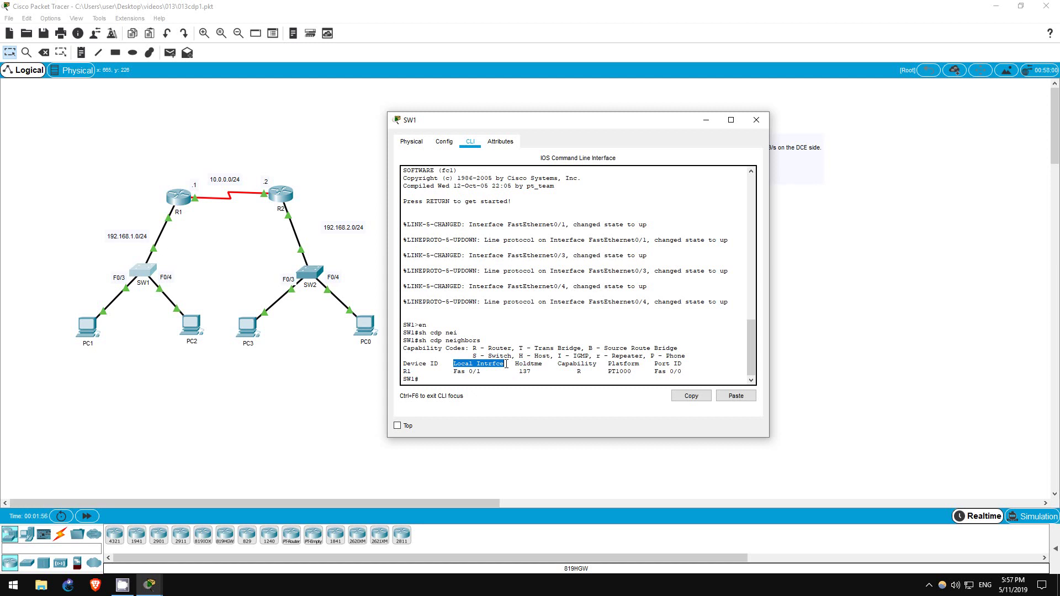
pyautogui.moveTo(554, 364); pyautogui.dragTo(596, 364)
pyautogui.doubleClick(578, 372)
pyautogui.moveTo(472, 349); pyautogui.dragTo(513, 348)
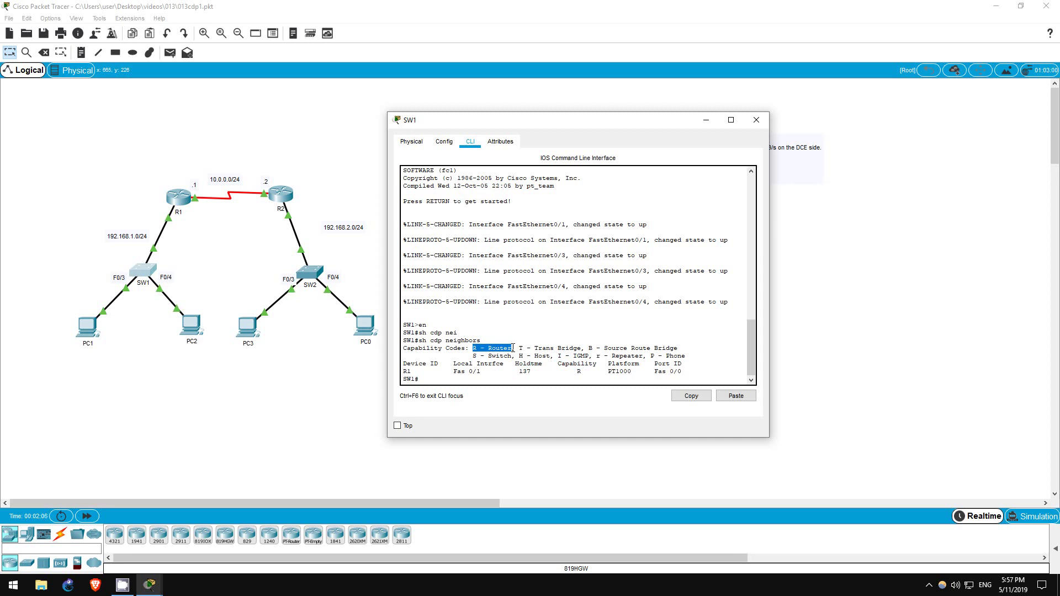
pyautogui.click(567, 362)
pyautogui.moveTo(654, 363); pyautogui.dragTo(684, 372)
pyautogui.click(684, 371)
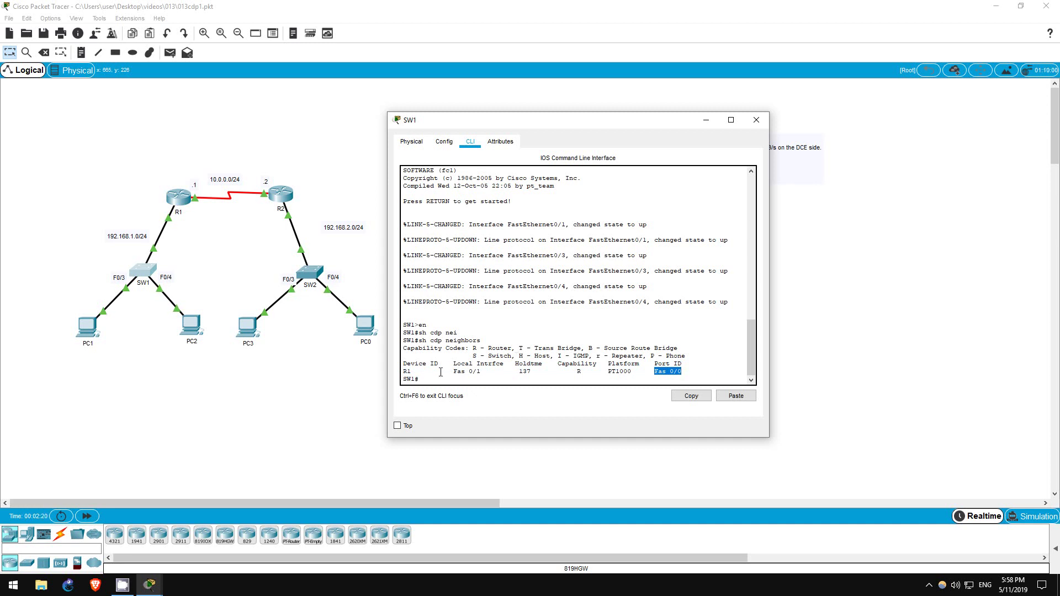
pyautogui.moveTo(449, 372); pyautogui.dragTo(484, 372)
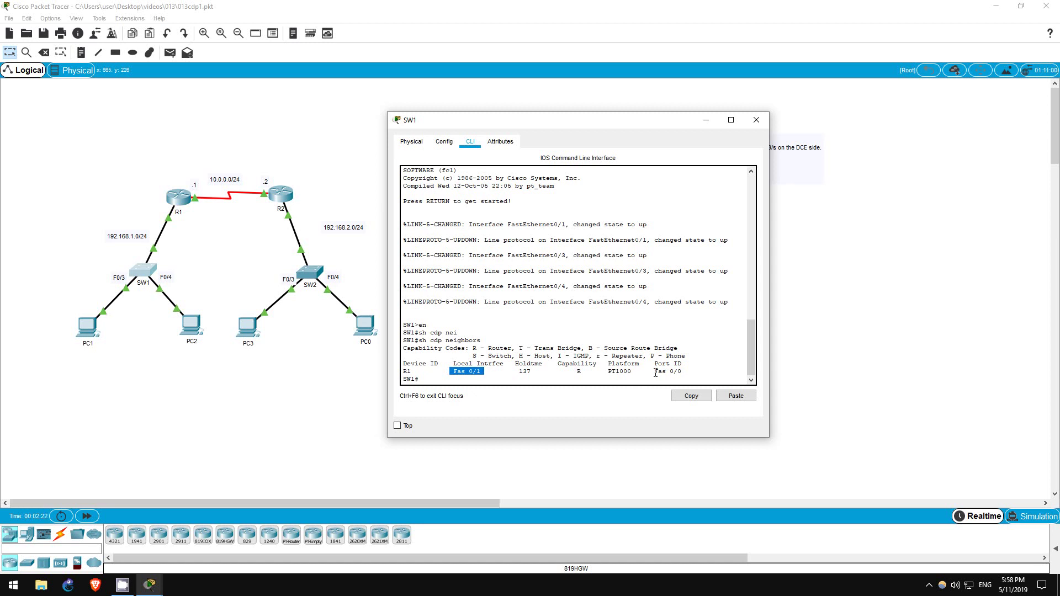
pyautogui.moveTo(654, 372); pyautogui.dragTo(687, 372)
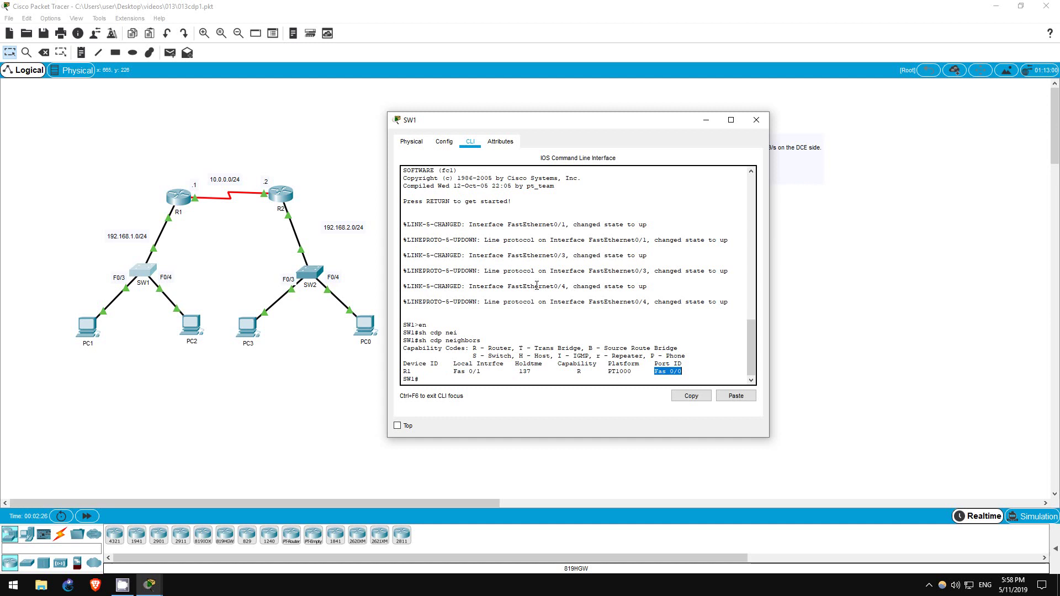
# Run 'show cdp neighbors' in privileged mode on R1's command line
pyautogui.click(706, 120)
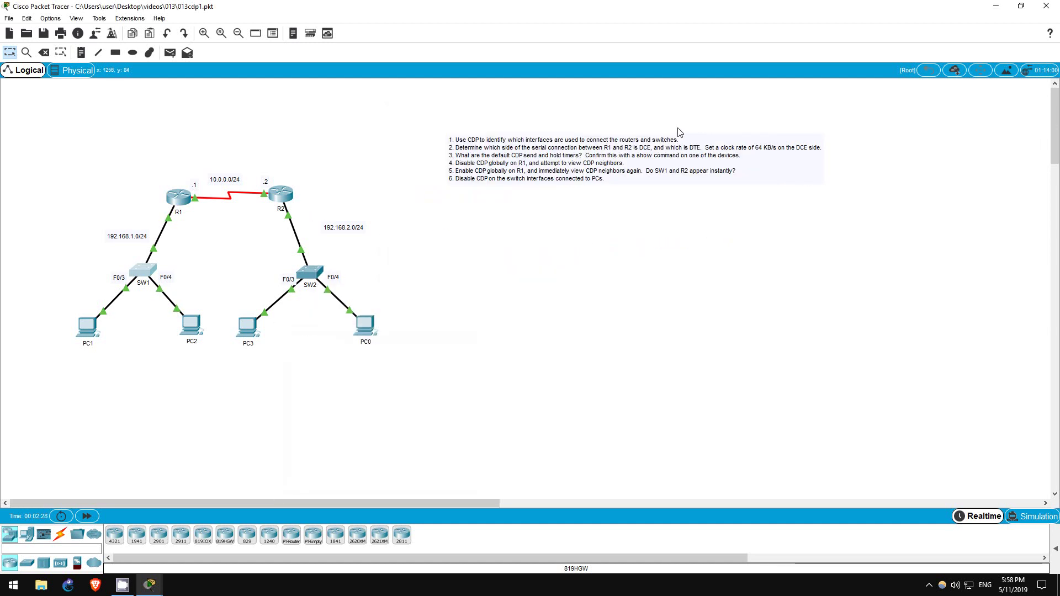
pyautogui.click(180, 199)
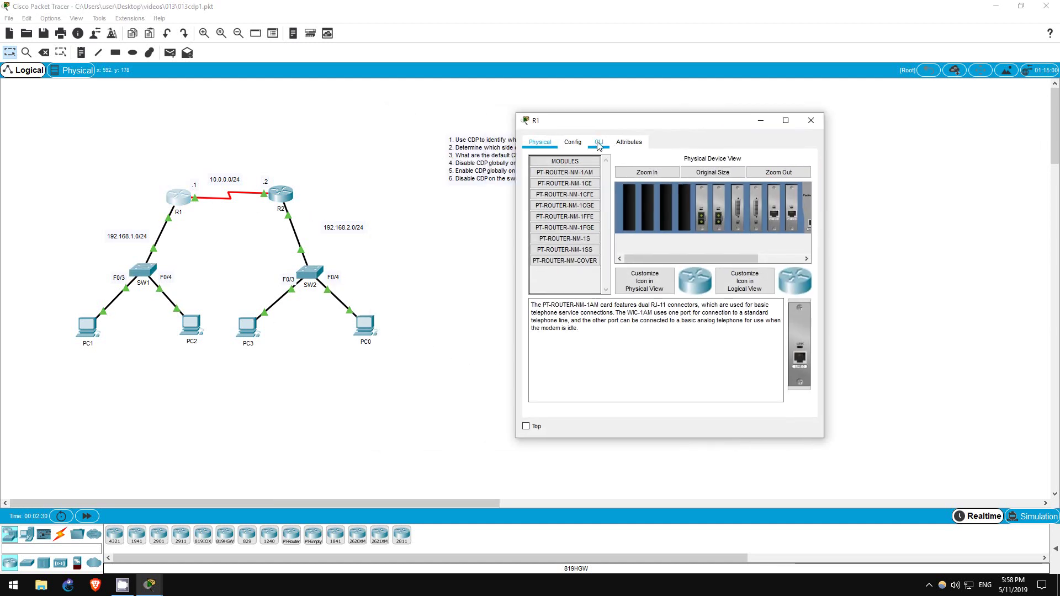
pyautogui.click(597, 143)
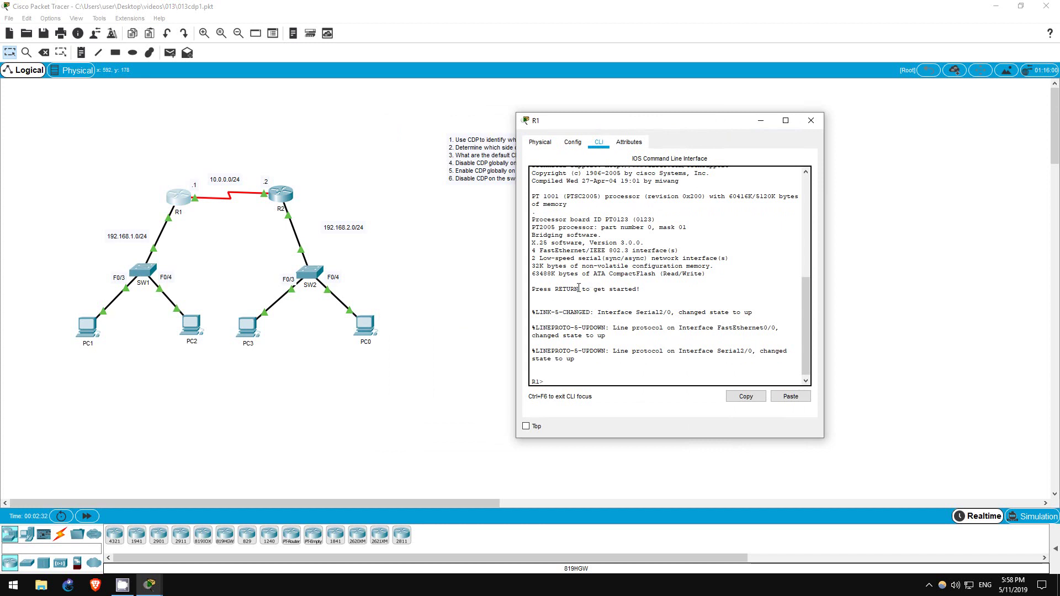
pyautogui.write('en')
pyautogui.press('Return')
pyautogui.write('s')
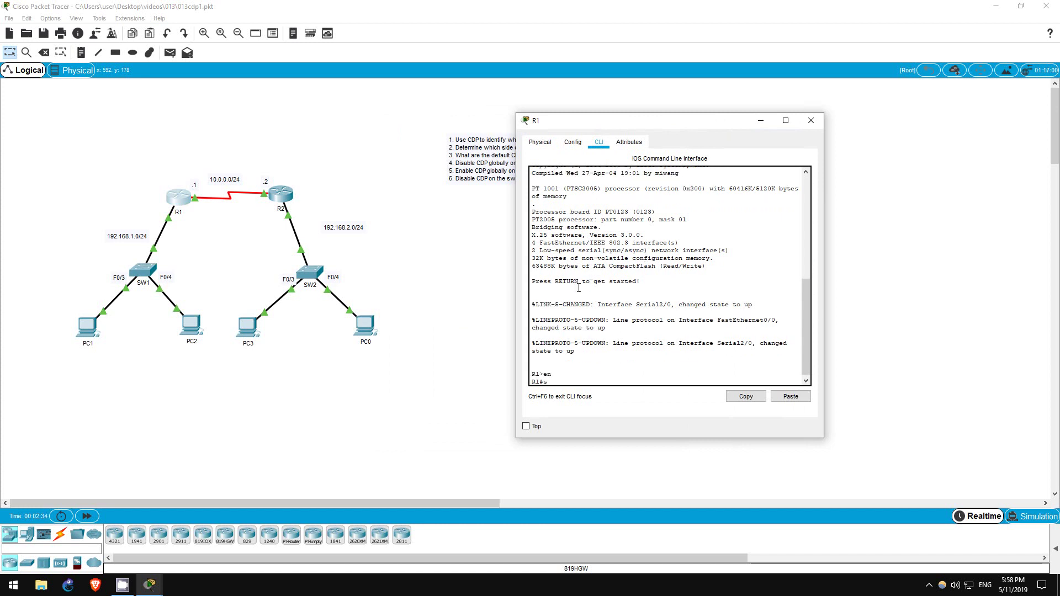
pyautogui.write('h cdp neigh')
pyautogui.press('Return')
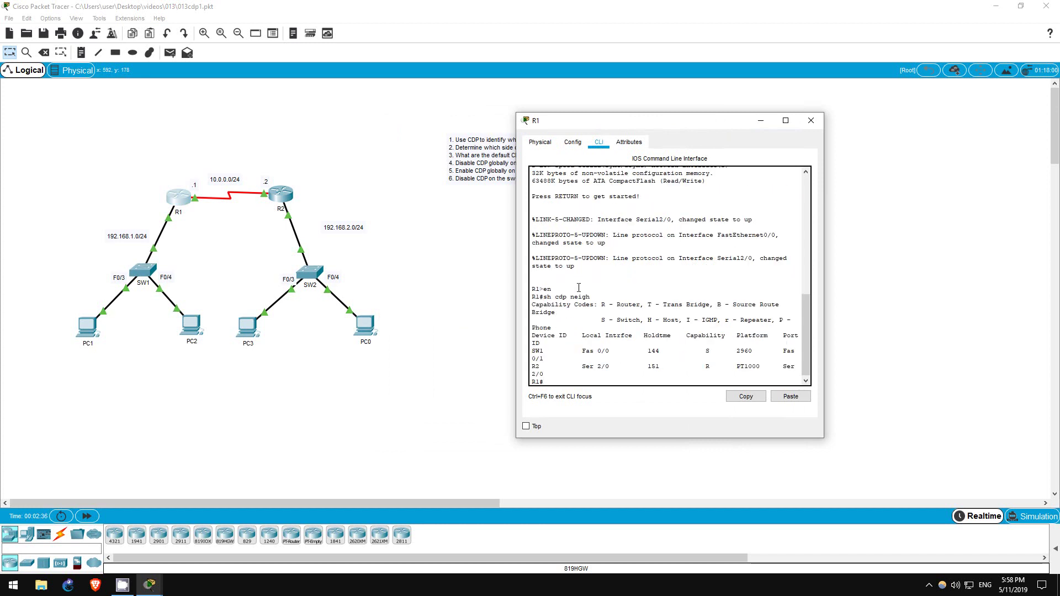
# Review R1's neighbor table, picking out SW1 on Fas 0/0 and the R2 row
pyautogui.moveTo(515, 318); pyautogui.dragTo(440, 318)
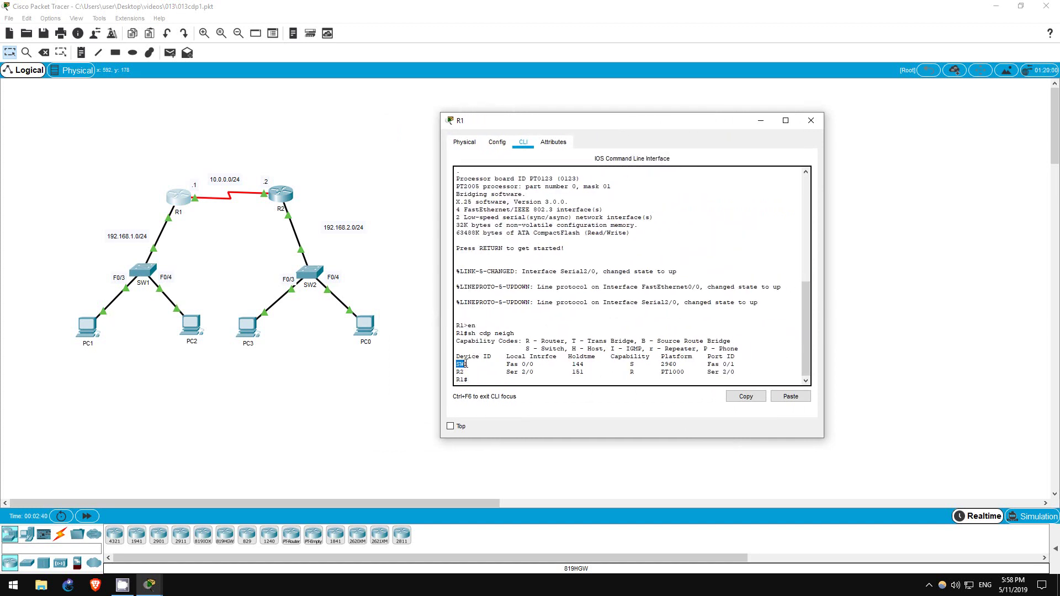
pyautogui.moveTo(456, 372); pyautogui.dragTo(468, 372)
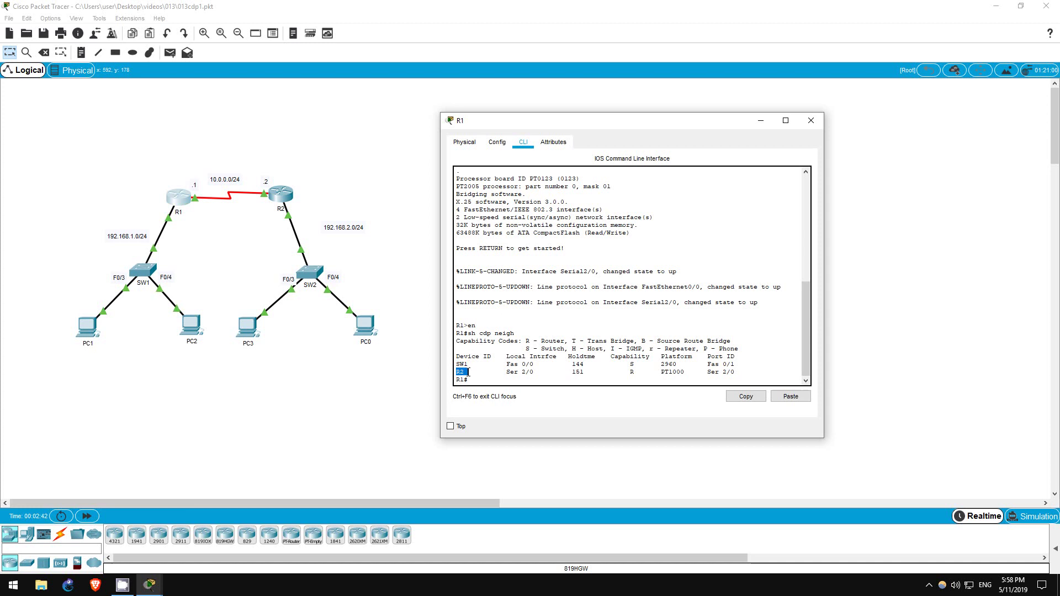
pyautogui.click(505, 368)
pyautogui.moveTo(506, 365); pyautogui.dragTo(538, 365)
pyautogui.moveTo(457, 372); pyautogui.dragTo(737, 372)
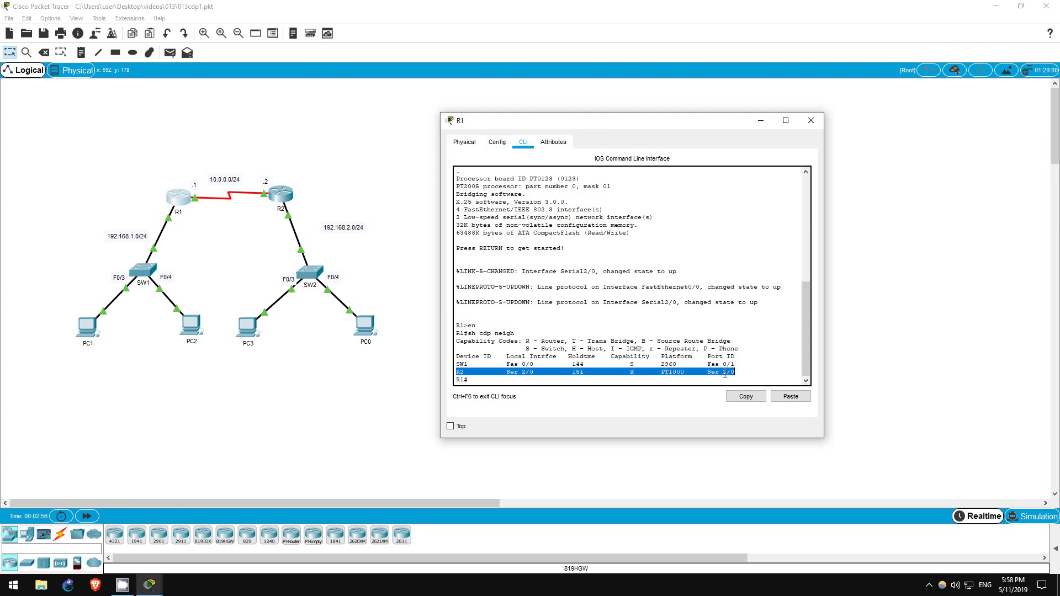
pyautogui.click(717, 375)
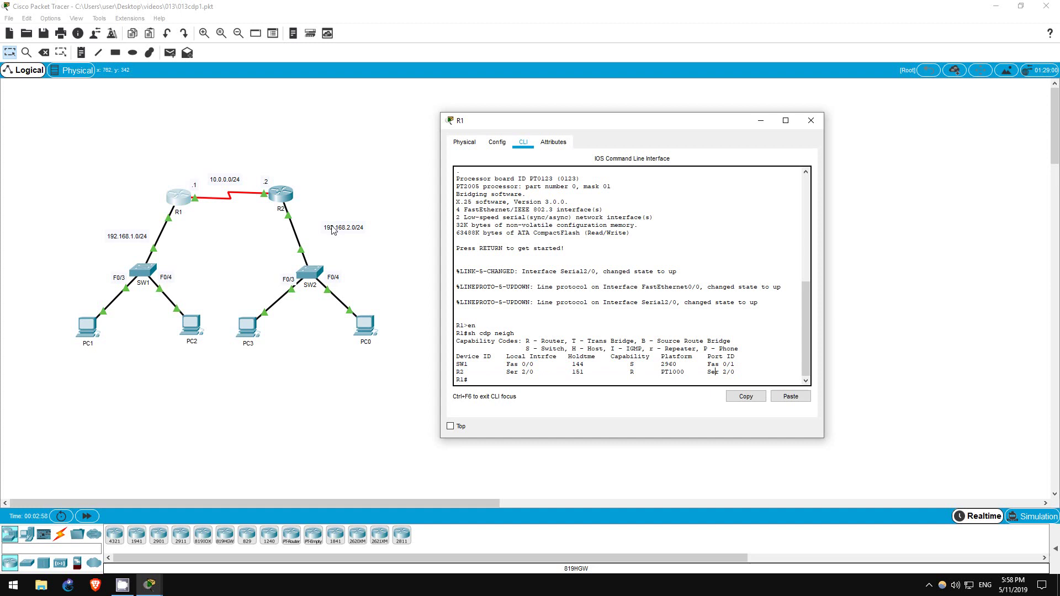
# Run 'show cdp neighbors' in privileged mode on R2's command line
pyautogui.click(272, 203)
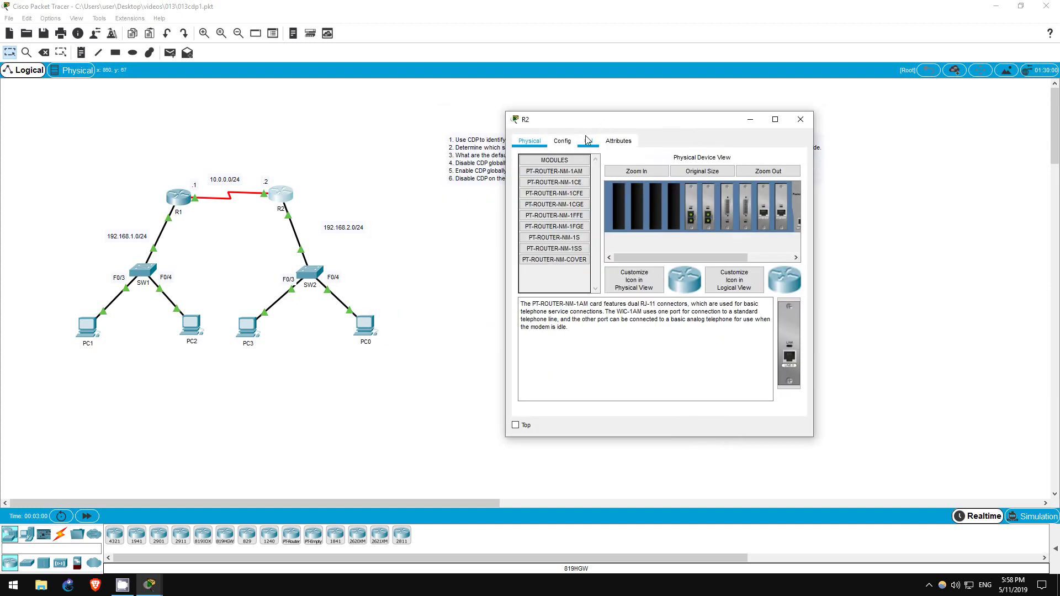
pyautogui.click(588, 141)
pyautogui.press('Return')
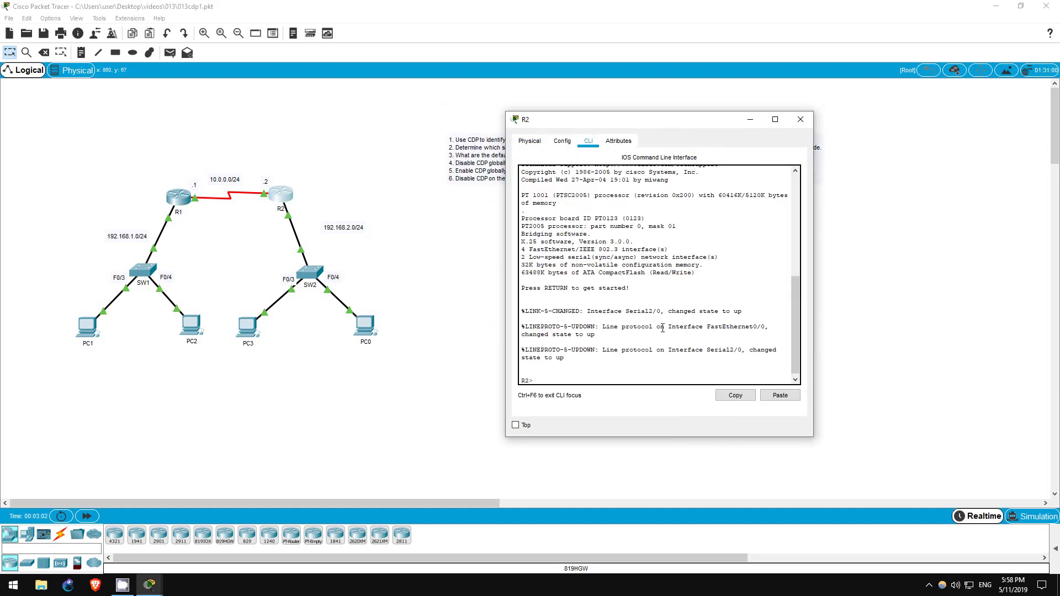
pyautogui.write('en')
pyautogui.press('Return')
pyautogui.write('sh cd')
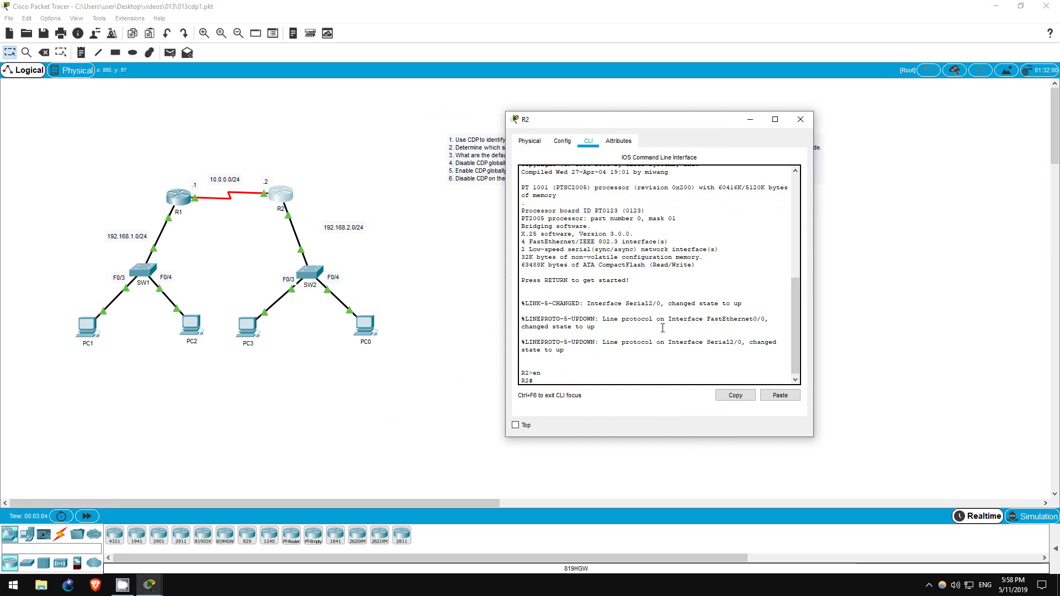
pyautogui.write('p neigh')
pyautogui.press('Return')
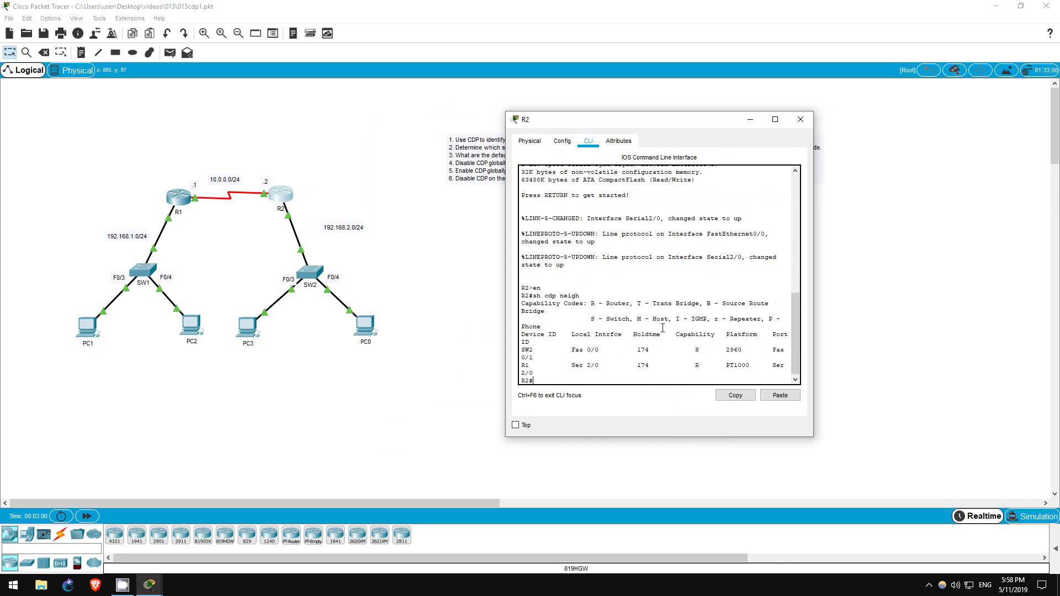
# Review R2's neighbor table, highlighting the R1 row and the SW2 row
pyautogui.moveTo(813, 329); pyautogui.dragTo(870, 330)
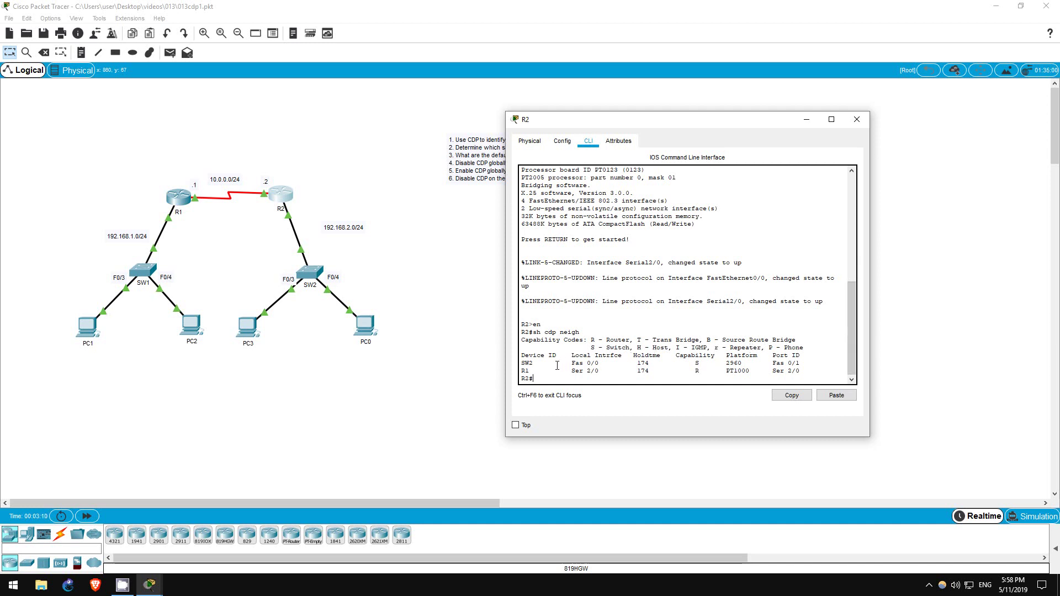
pyautogui.moveTo(520, 370); pyautogui.dragTo(805, 371)
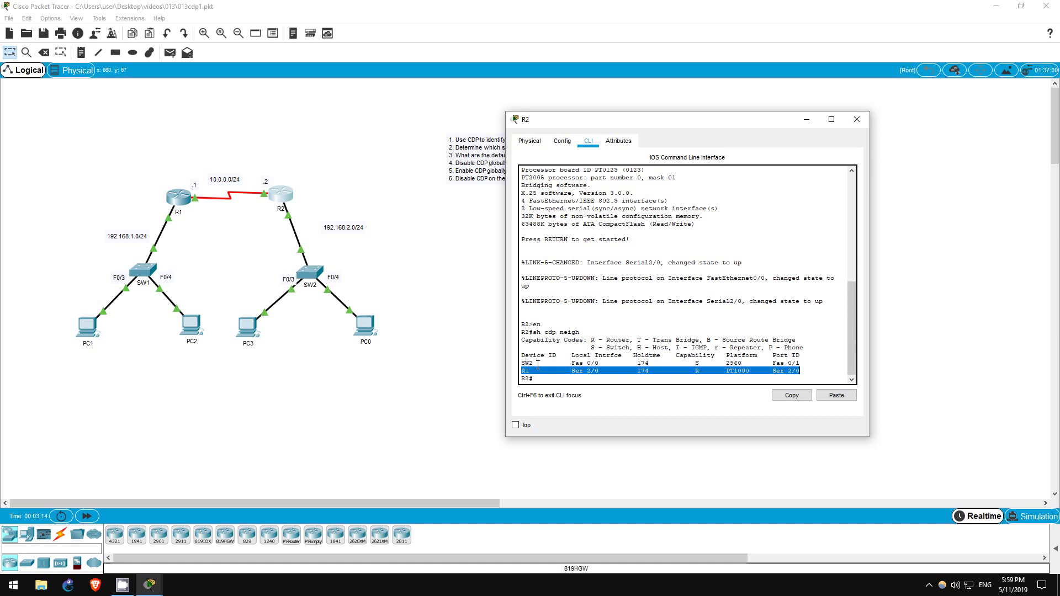
pyautogui.click(521, 364)
pyautogui.moveTo(521, 364); pyautogui.dragTo(808, 366)
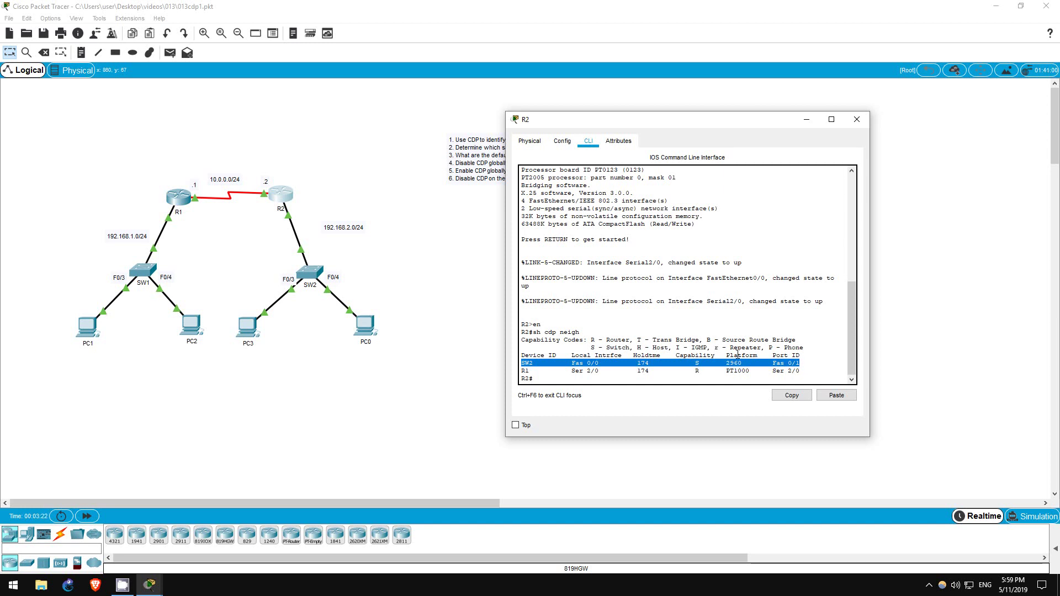
# Run 'show cdp neighbors' in privileged mode on SW2's command line
pyautogui.click(310, 273)
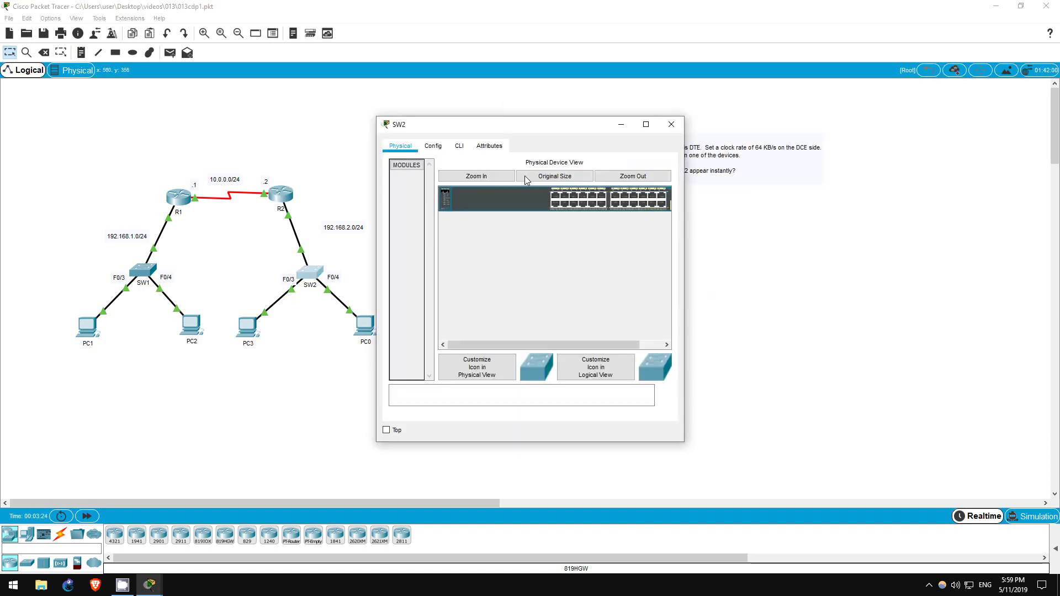
pyautogui.moveTo(511, 127); pyautogui.dragTo(677, 130)
pyautogui.click(600, 150)
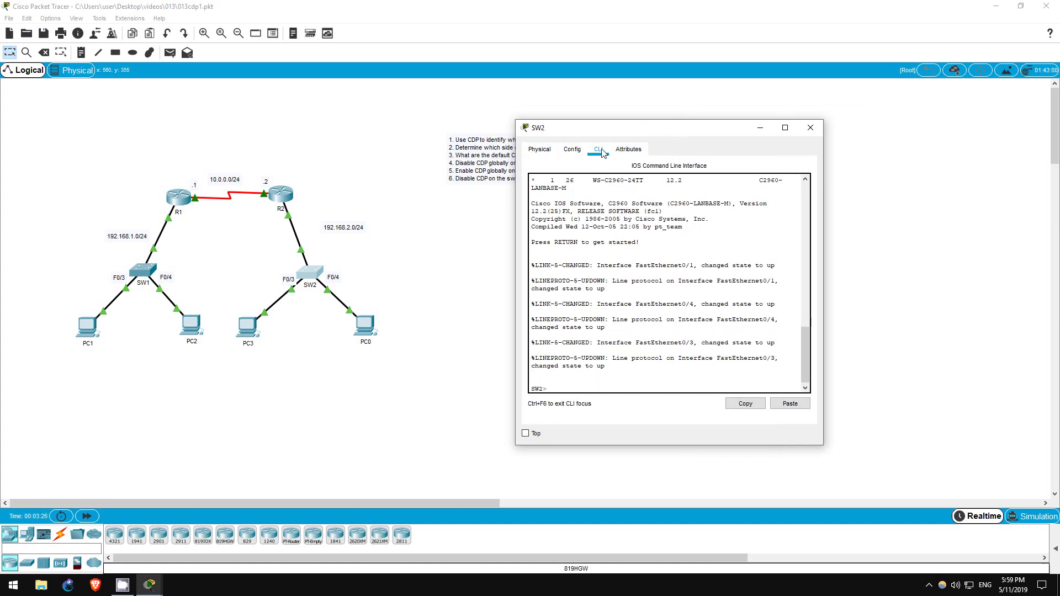
pyautogui.write('en')
pyautogui.press('Return')
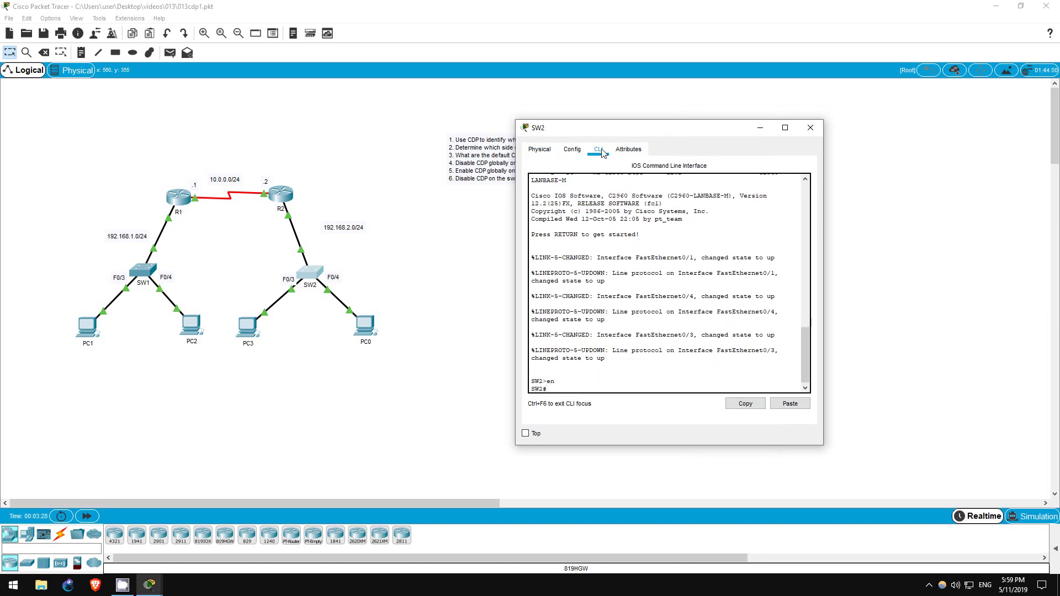
pyautogui.write('sh cdp neigh')
pyautogui.press('Return')
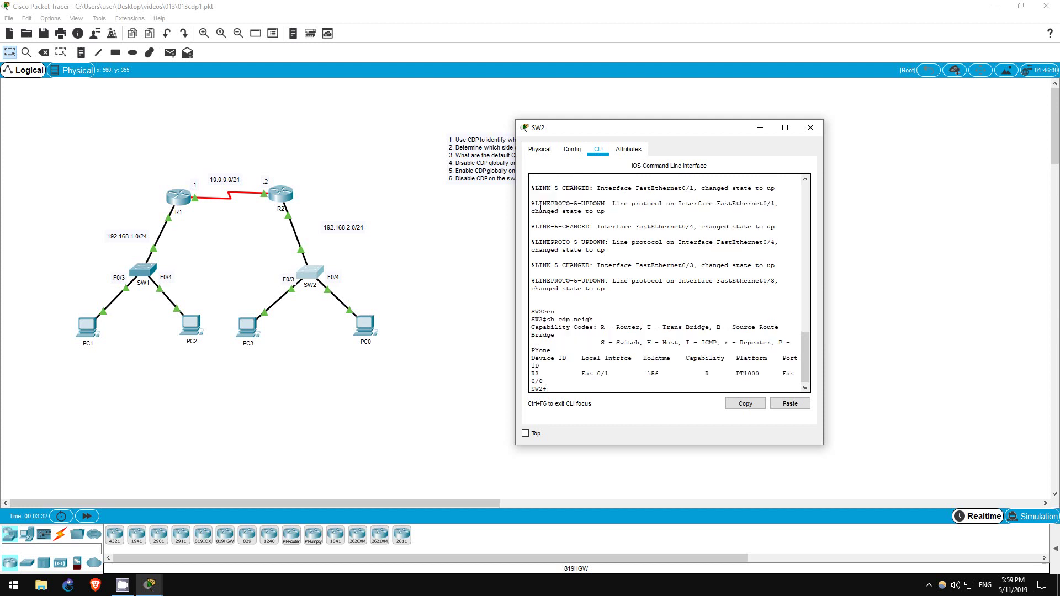
# Highlight the R2 row in SW2's table, close the console, and select R1 and R2
pyautogui.moveTo(513, 281); pyautogui.dragTo(461, 281)
pyautogui.moveTo(478, 379); pyautogui.dragTo(732, 380)
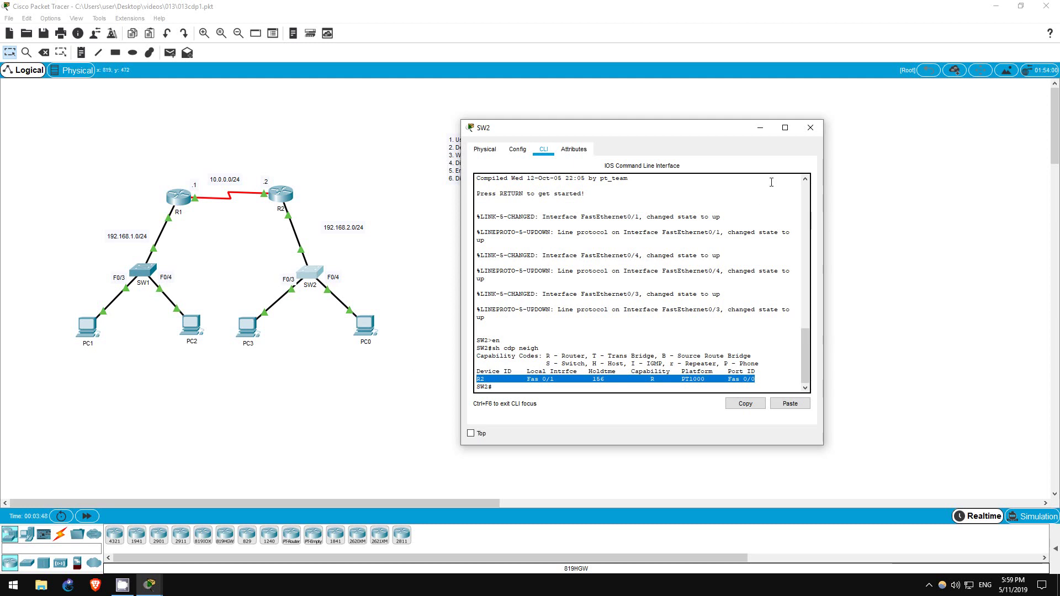
pyautogui.click(760, 128)
pyautogui.moveTo(170, 170); pyautogui.dragTo(282, 218)
pyautogui.click(153, 176)
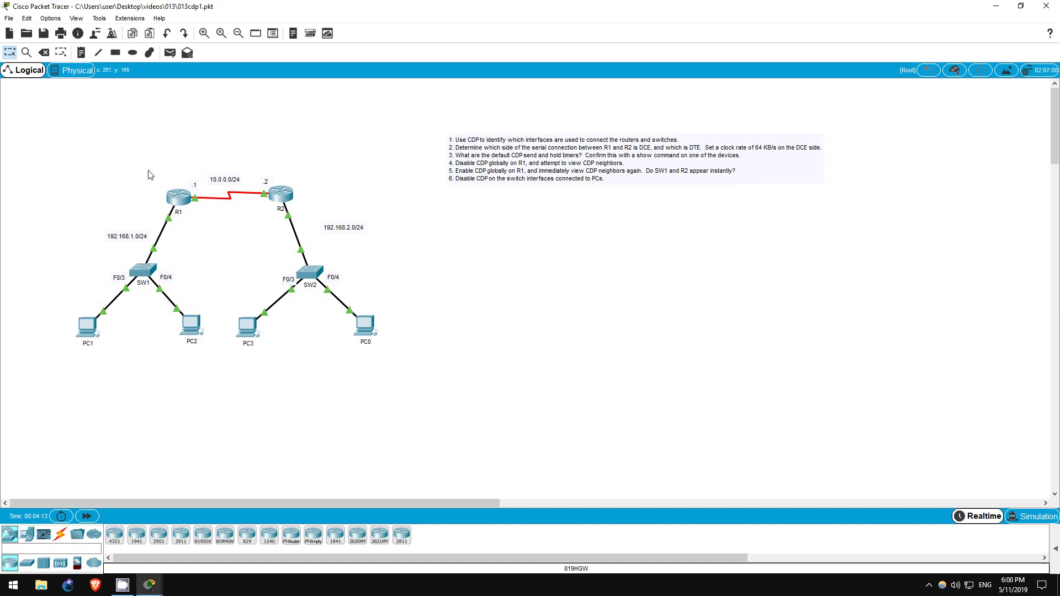
# Show R1's Serial2/0 controller details and confirm it is the DCE end
pyautogui.click(176, 197)
pyautogui.moveTo(568, 122); pyautogui.dragTo(627, 127)
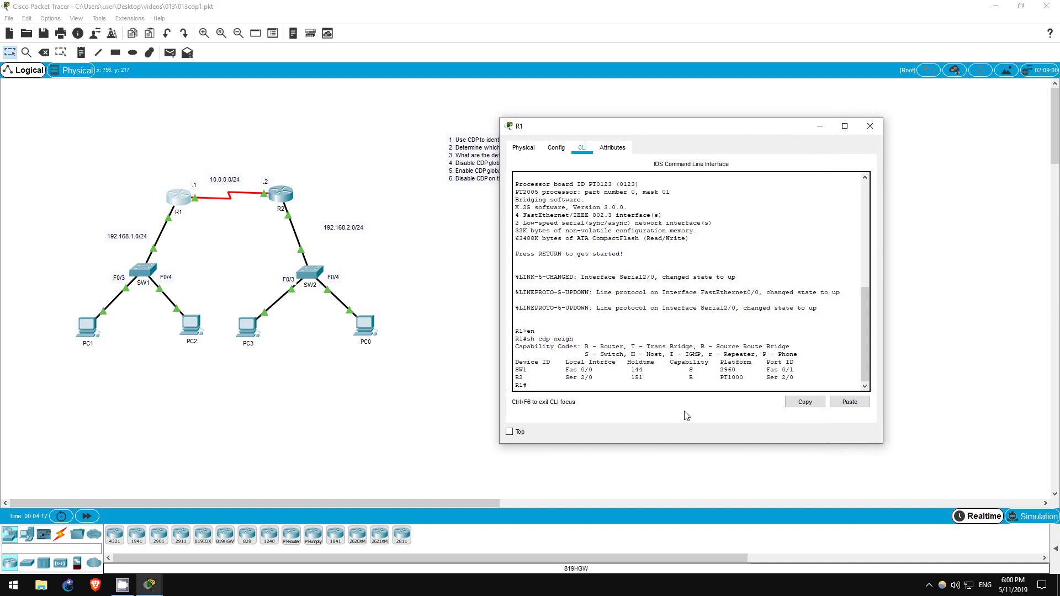
pyautogui.write('sh con')
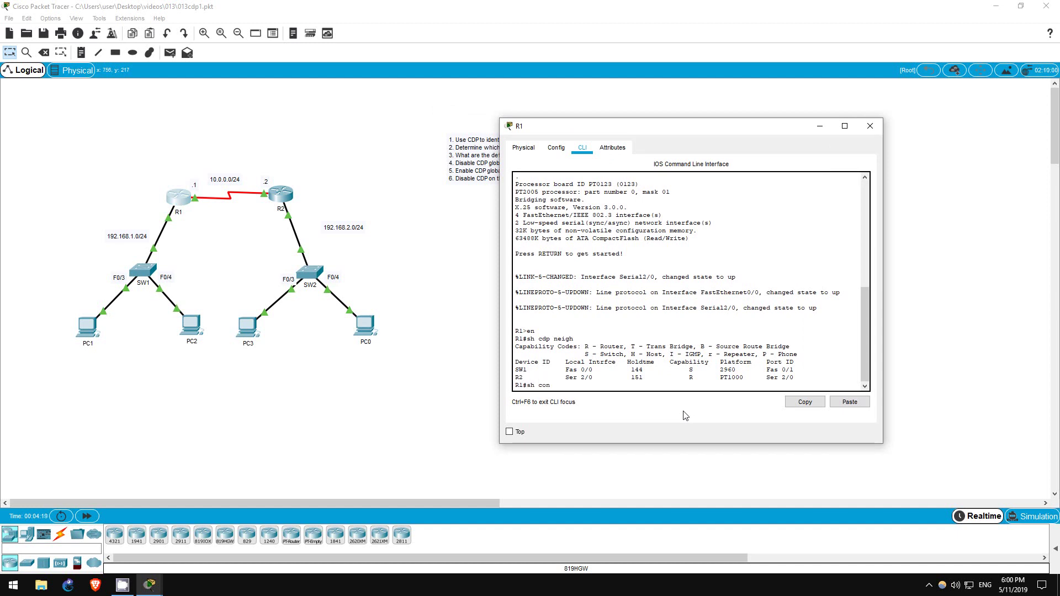
pyautogui.write('t')
pyautogui.press('Tab')
pyautogui.write('s2/')
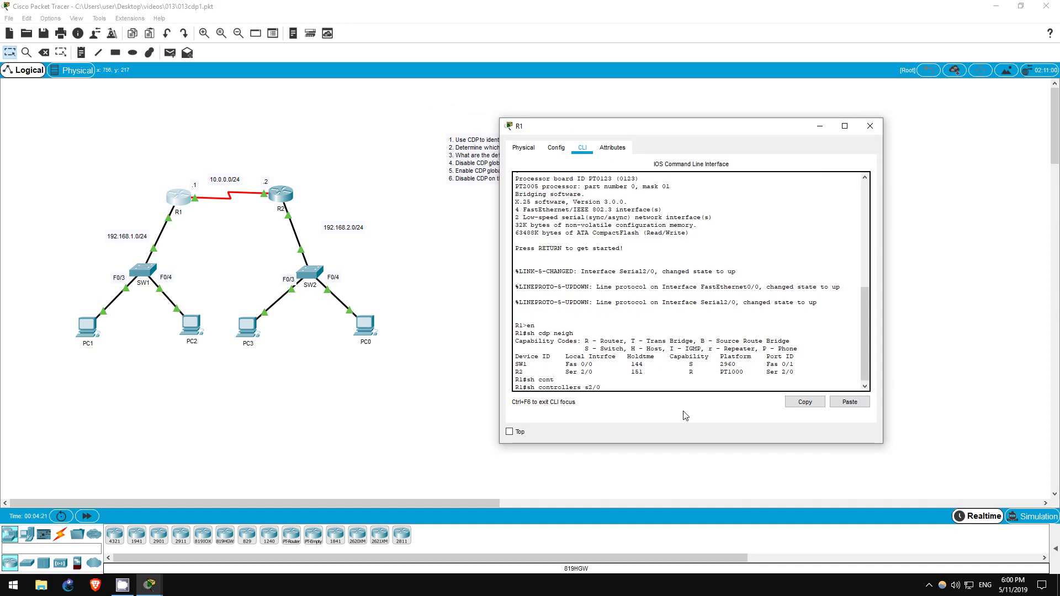
pyautogui.write('0')
pyautogui.press('Return')
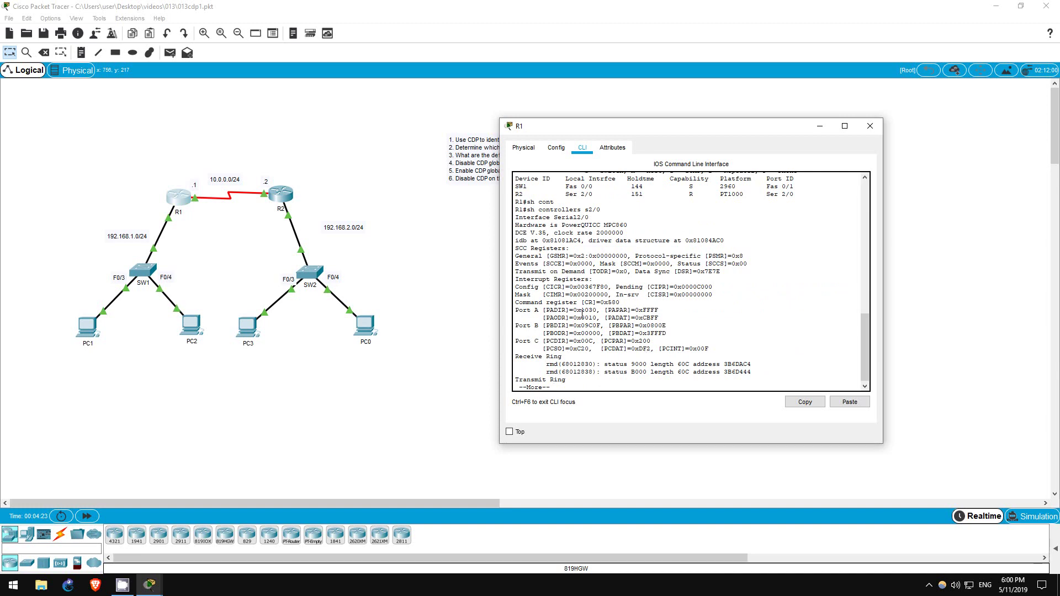
pyautogui.press('space')
pyautogui.press('space')
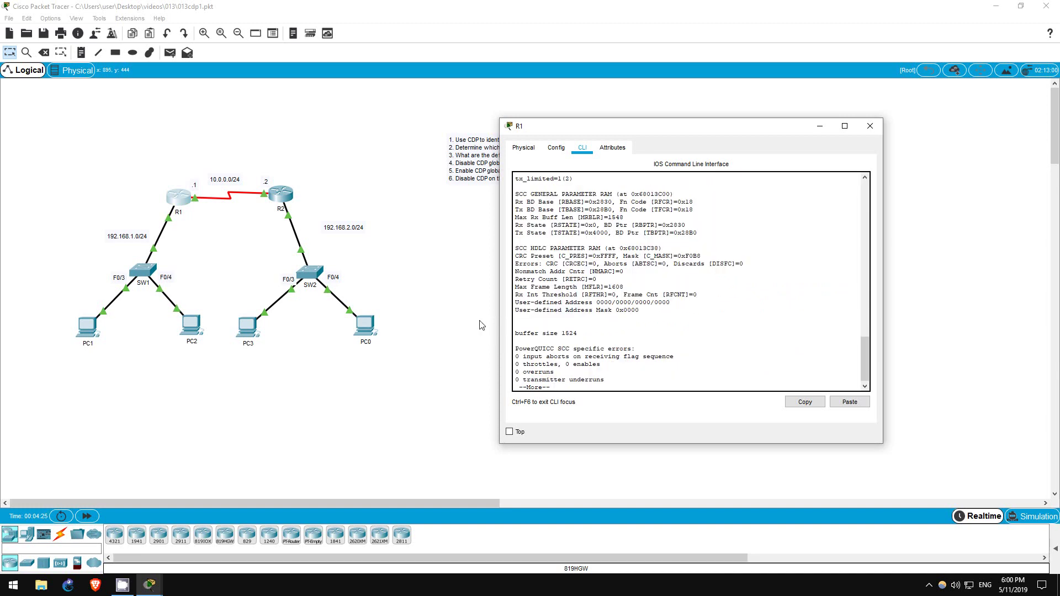
pyautogui.press('space')
pyautogui.moveTo(499, 320); pyautogui.dragTo(448, 320)
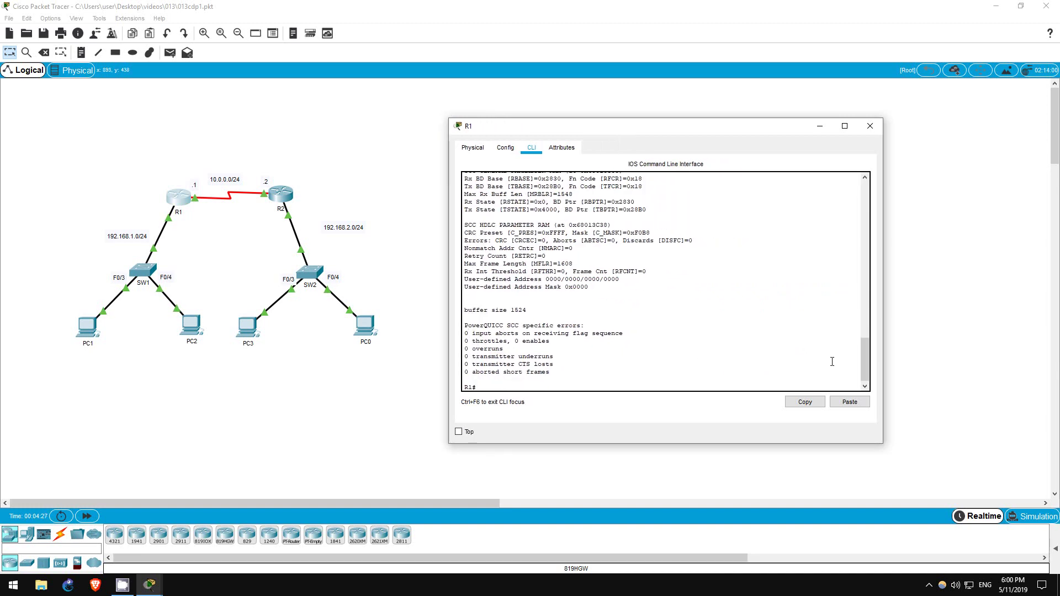
pyautogui.moveTo(864, 359); pyautogui.dragTo(864, 277)
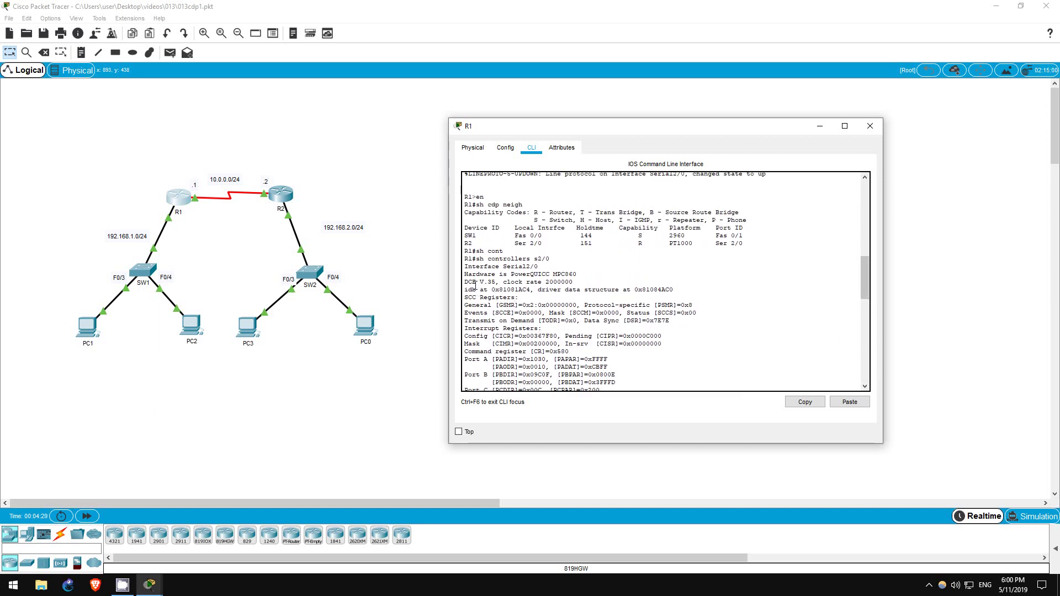
pyautogui.moveTo(465, 281); pyautogui.dragTo(480, 282)
pyautogui.click(643, 376)
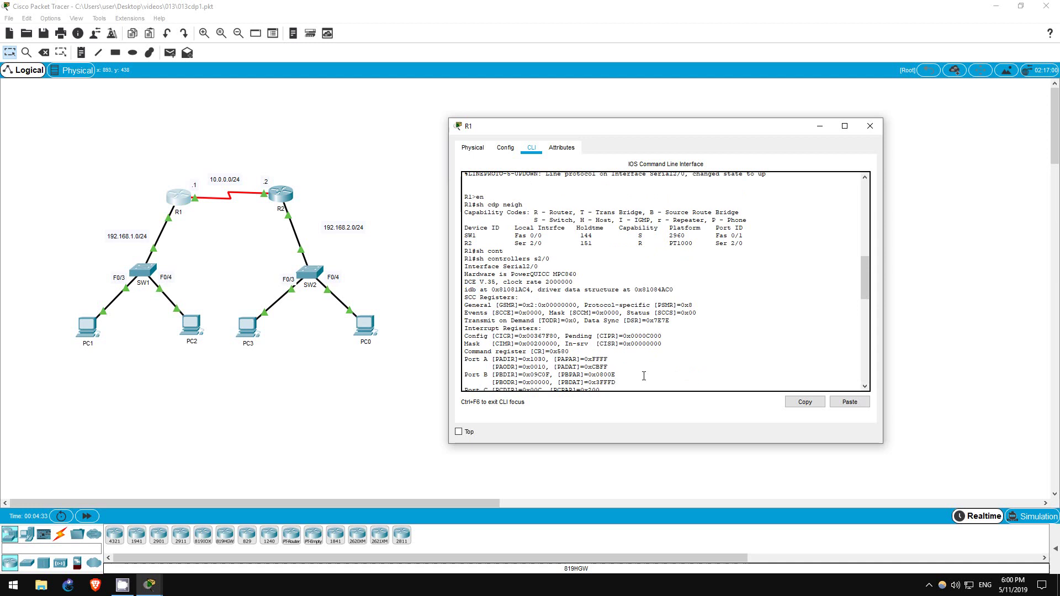
# Set clock rate 64000 on R1's interface Serial2/0
pyautogui.press('Return')
pyautogui.press('Return')
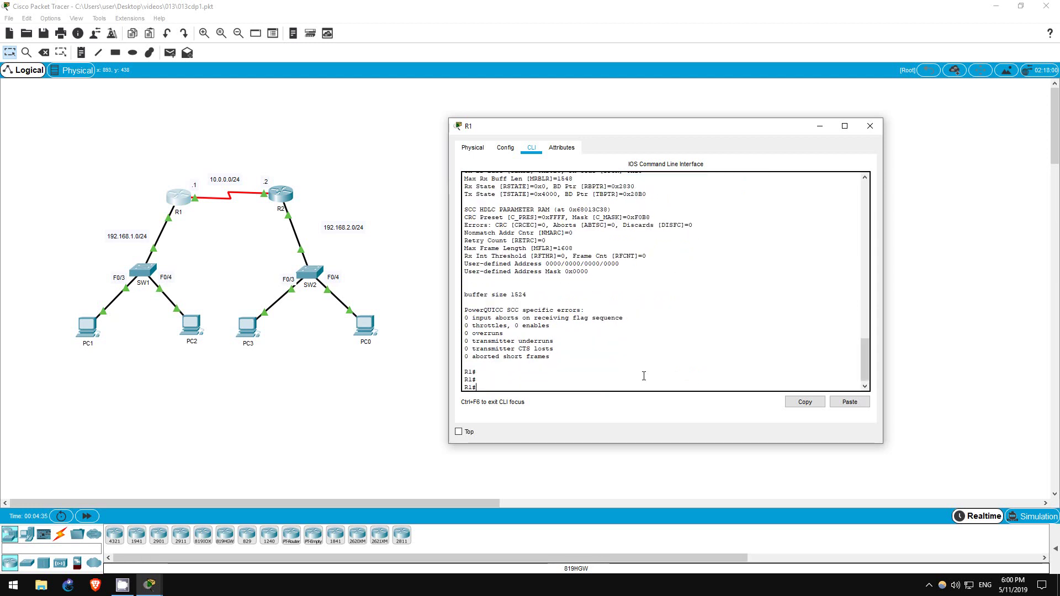
pyautogui.write('conf t')
pyautogui.press('Return')
pyautogui.write('int s2/0')
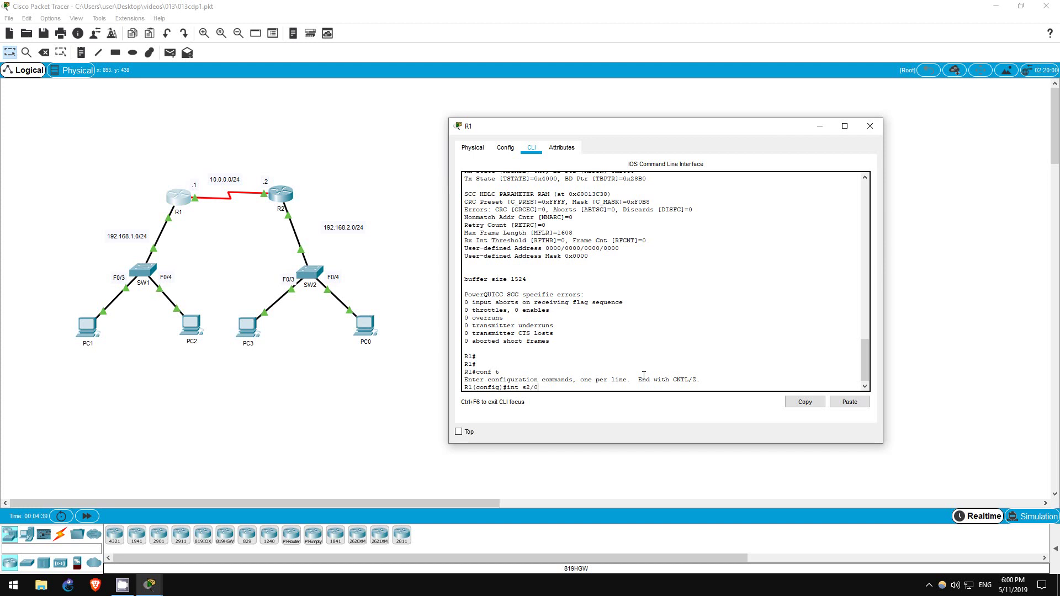
pyautogui.press('Return')
pyautogui.write('clock ')
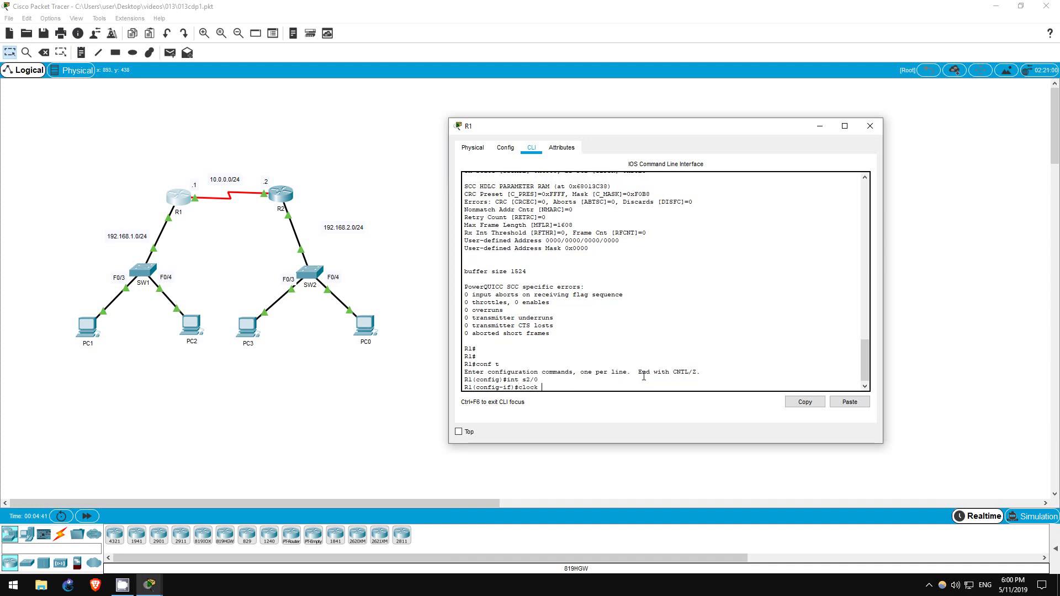
pyautogui.write('rate 64000')
pyautogui.press('Return')
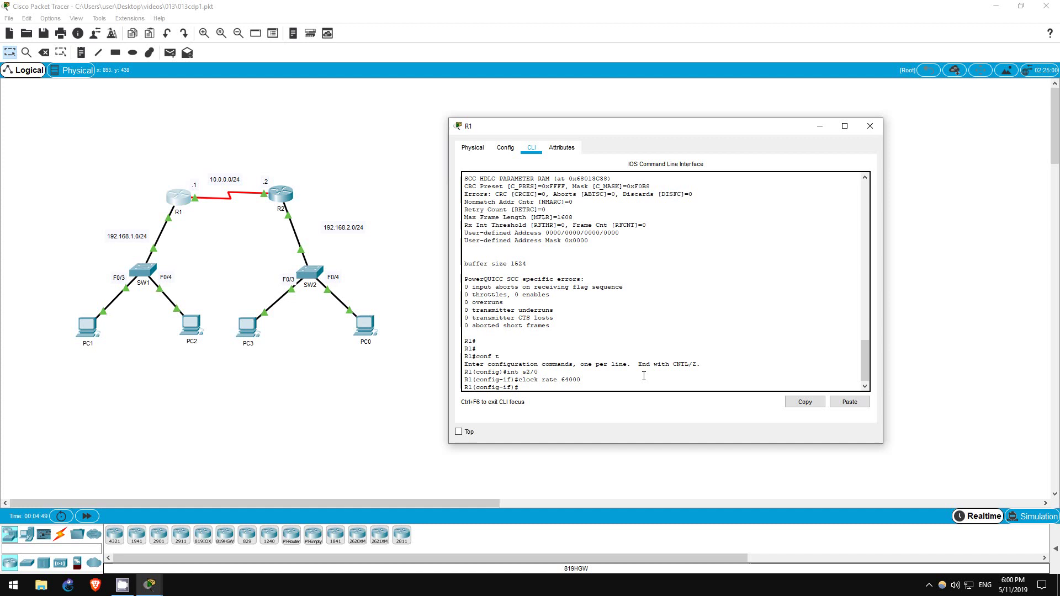
pyautogui.click(820, 127)
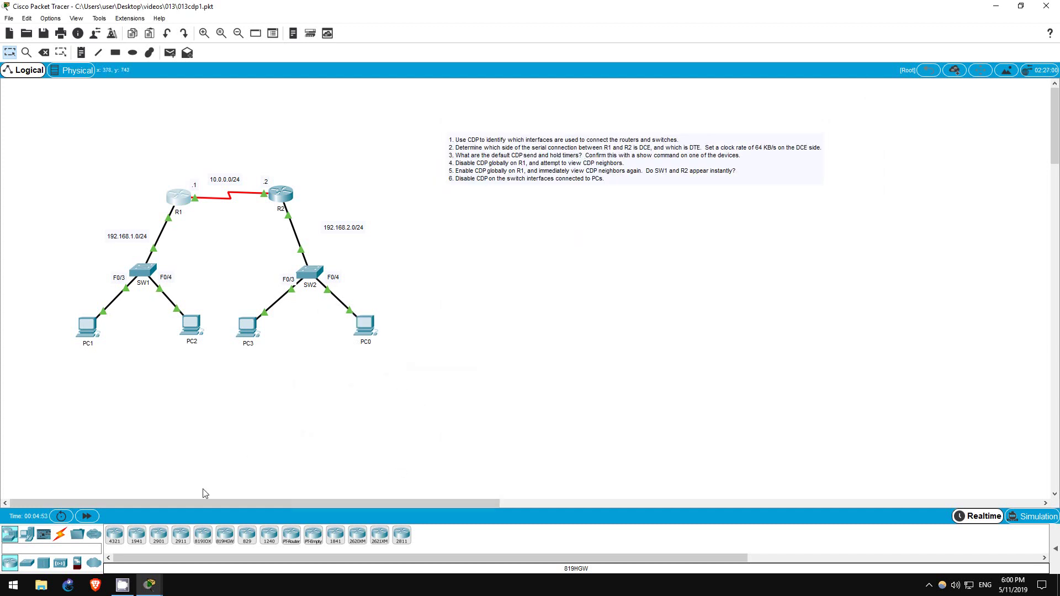
pyautogui.click(179, 202)
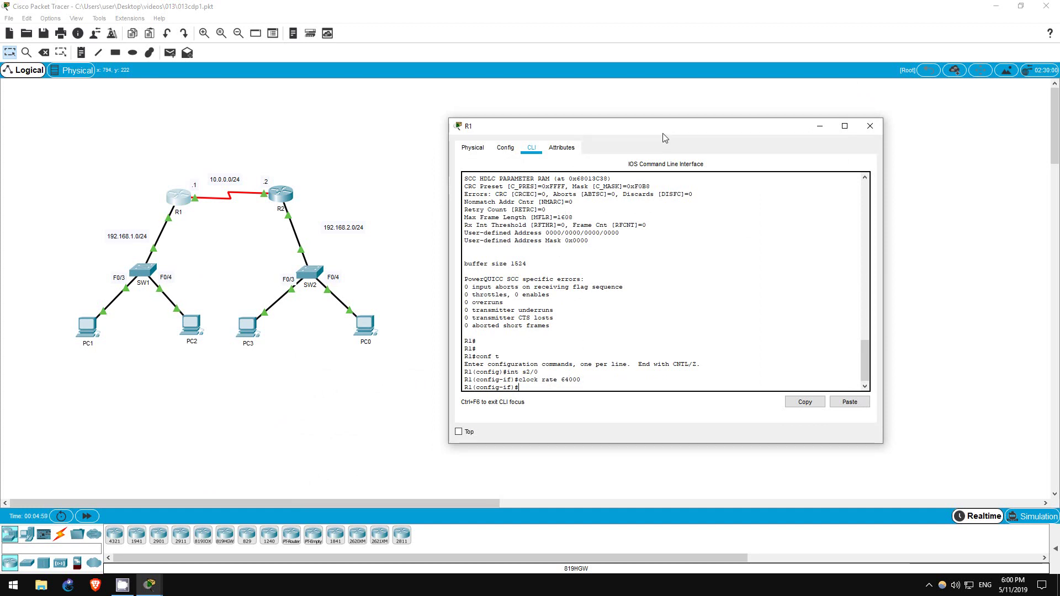
# Leave configuration mode and list R1's timers with 'show cdp interface'
pyautogui.write('end')
pyautogui.press('Return')
pyautogui.press('Return')
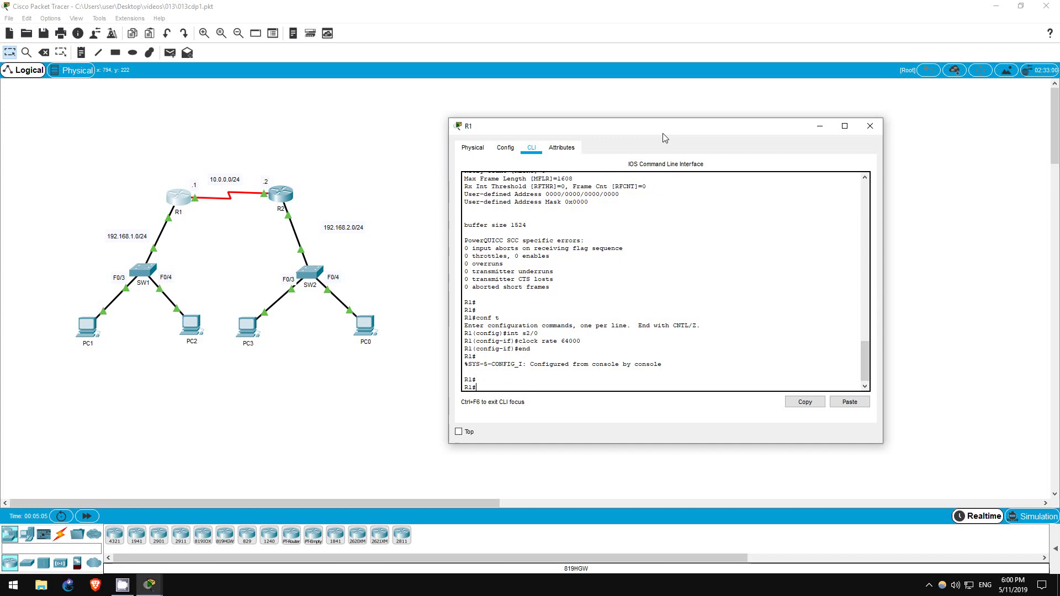
pyautogui.write('sh cdp int')
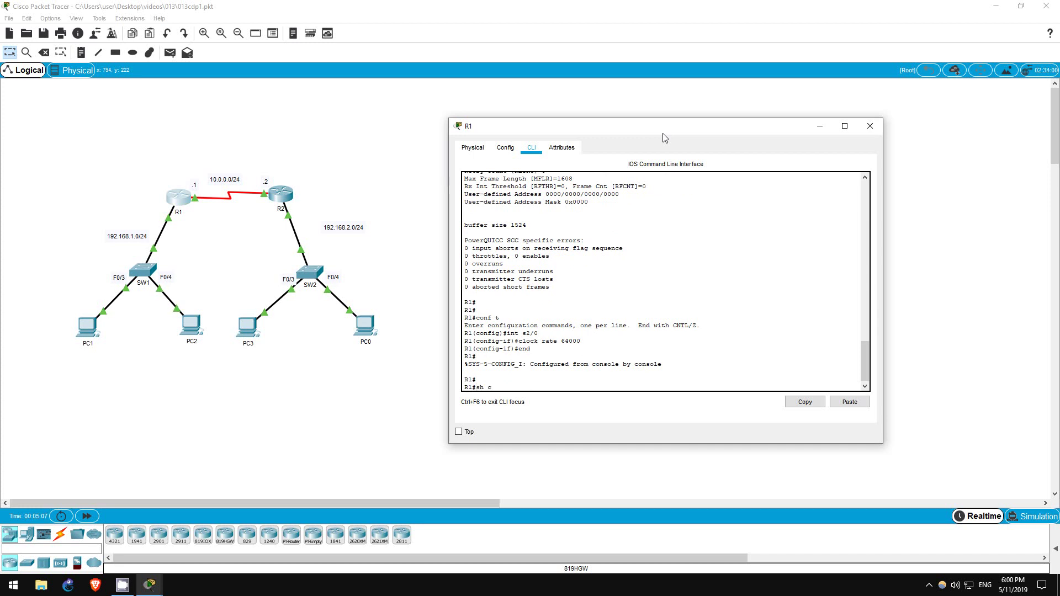
pyautogui.press('Tab')
pyautogui.press('Return')
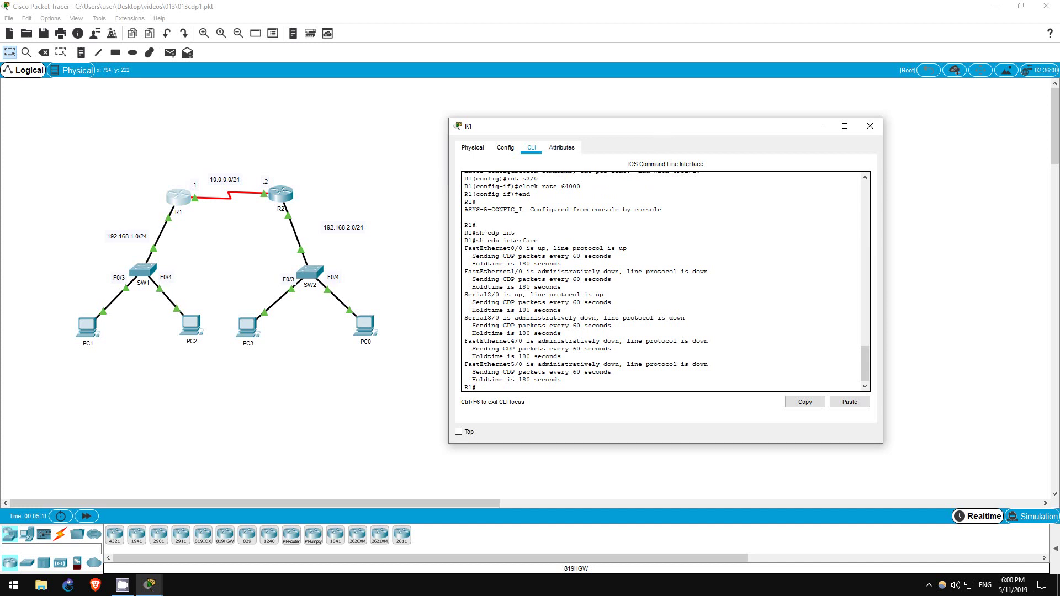
# Pick out the 60-second send interval and 180-second holdtime for FastEthernet0/0
pyautogui.moveTo(464, 247); pyautogui.dragTo(613, 381)
pyautogui.click(543, 210)
pyautogui.moveTo(465, 248); pyautogui.dragTo(647, 244)
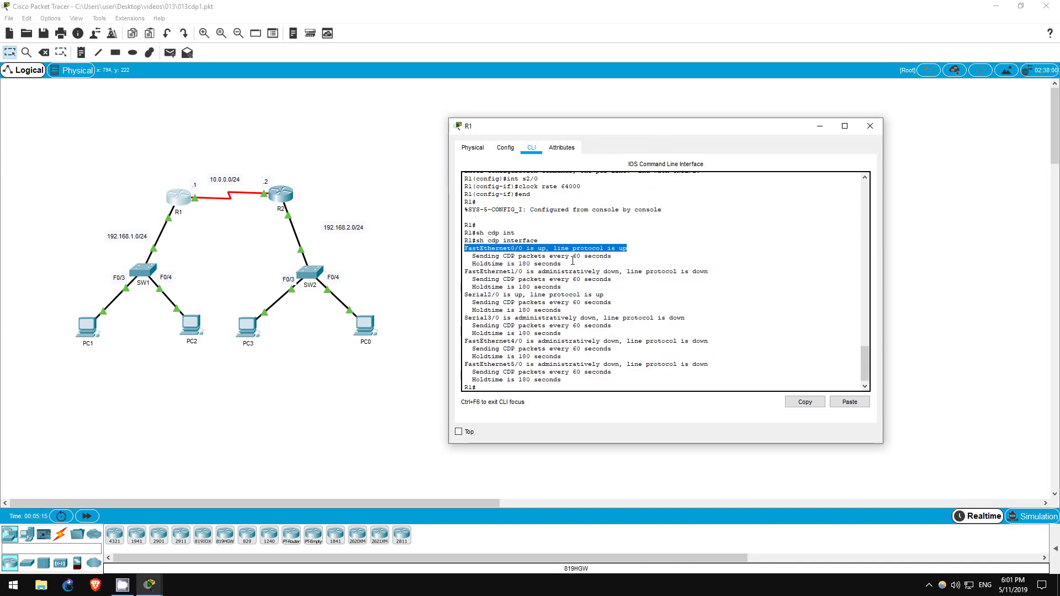
pyautogui.moveTo(472, 256); pyautogui.dragTo(612, 265)
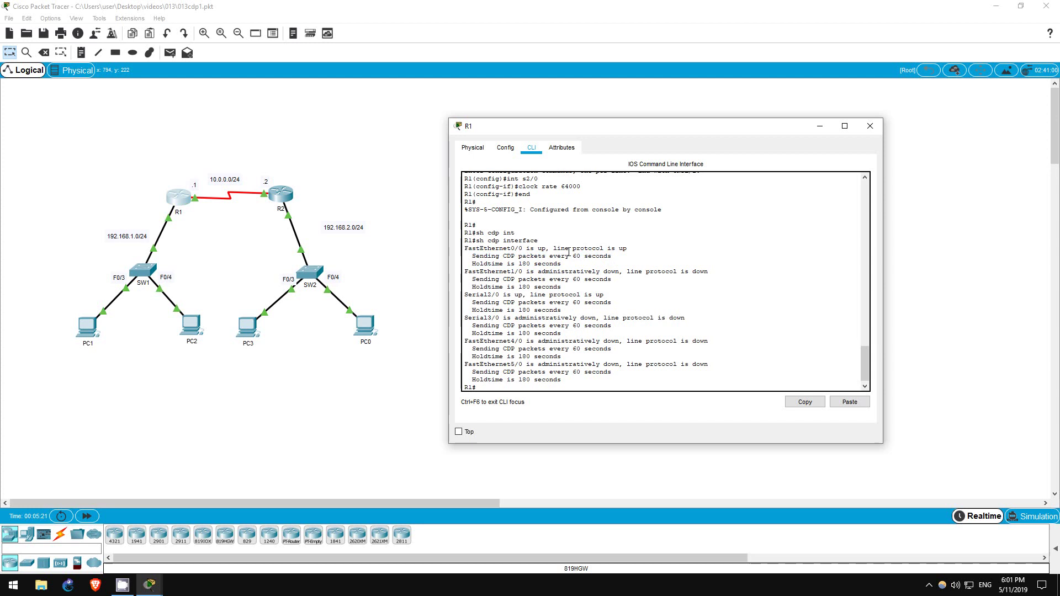
pyautogui.doubleClick(575, 255)
pyautogui.click(569, 262)
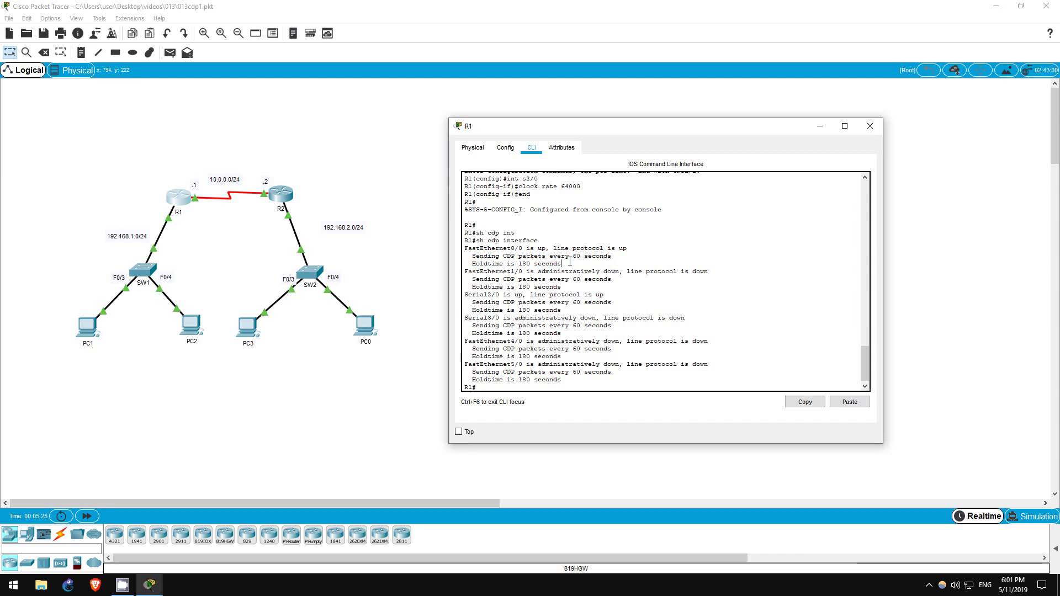
pyautogui.moveTo(515, 263); pyautogui.dragTo(532, 263)
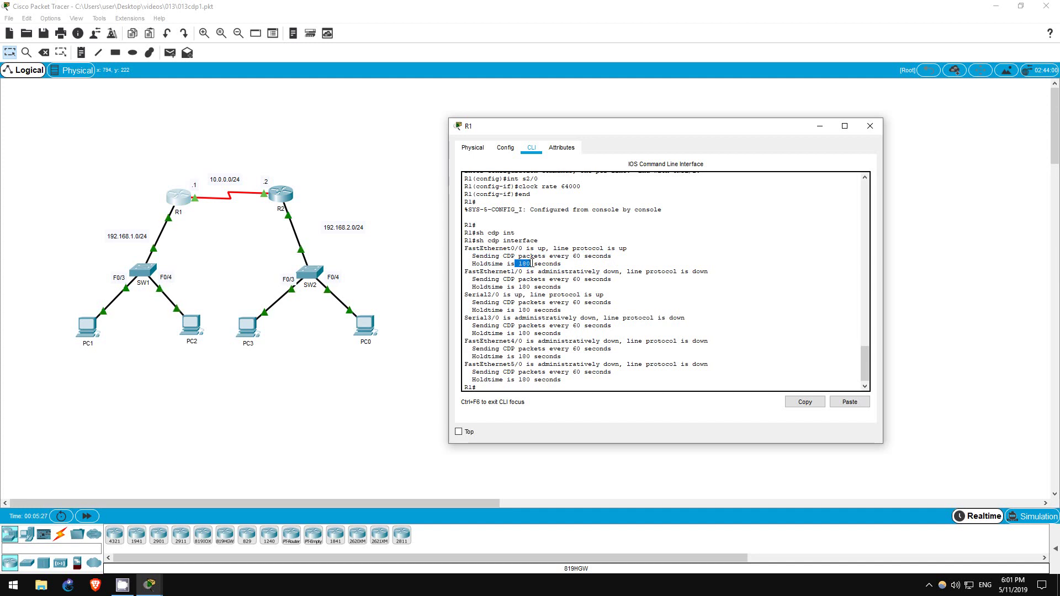
pyautogui.click(571, 264)
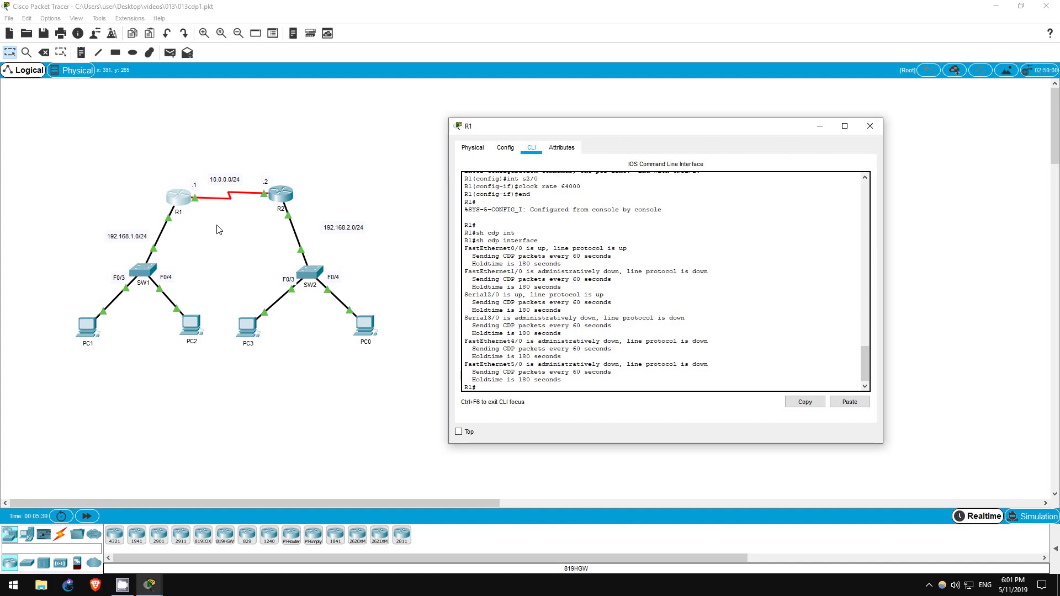
# Back in R1's console, enter global configuration and issue 'cdp run'
pyautogui.click(123, 254)
pyautogui.moveTo(256, 167); pyautogui.dragTo(337, 224)
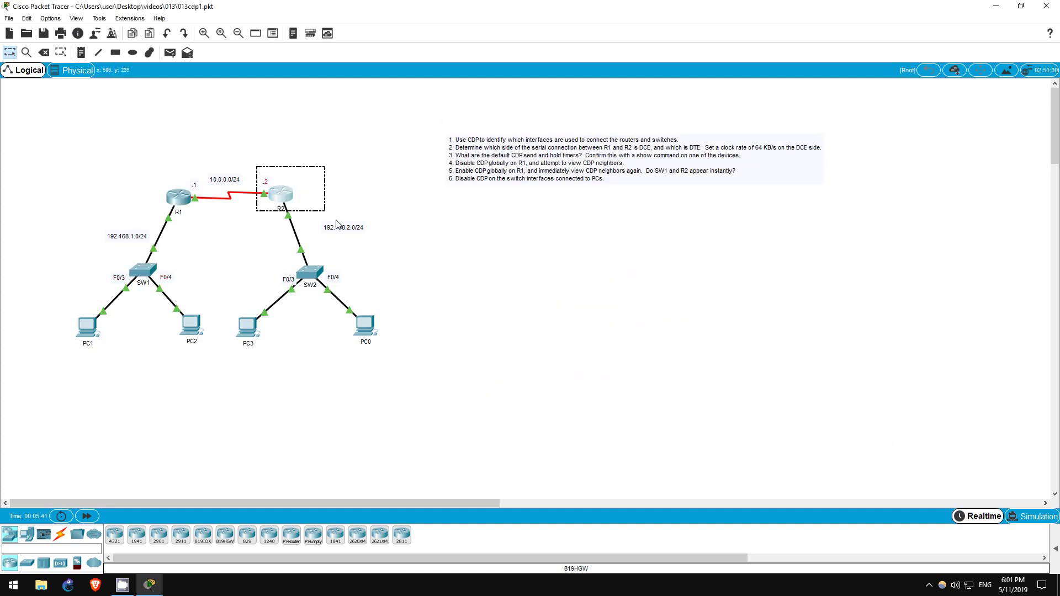
pyautogui.hotkey('alt', 'Tab')
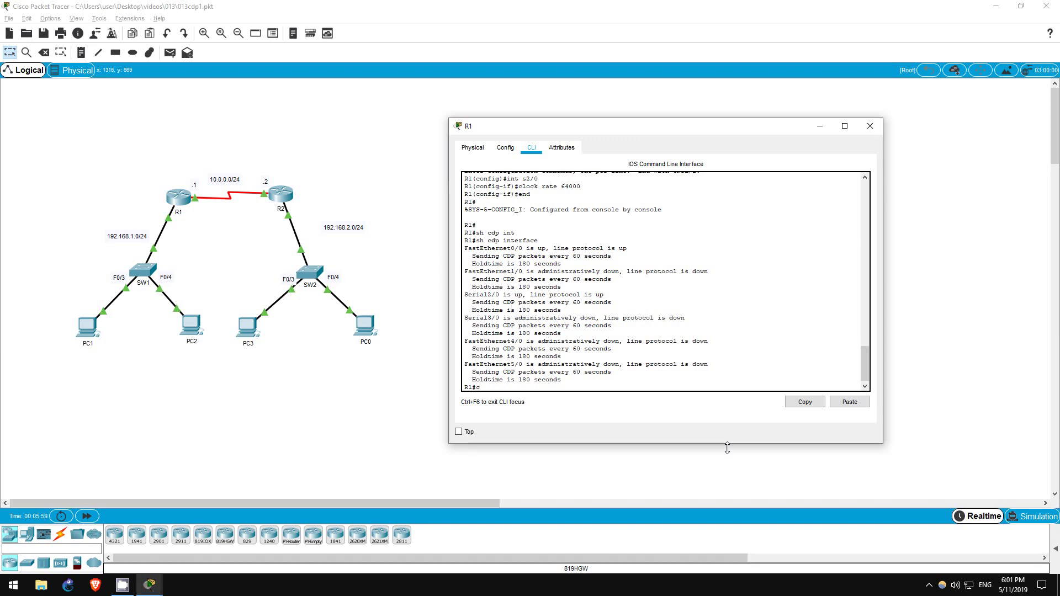
pyautogui.write('onf t')
pyautogui.press('Return')
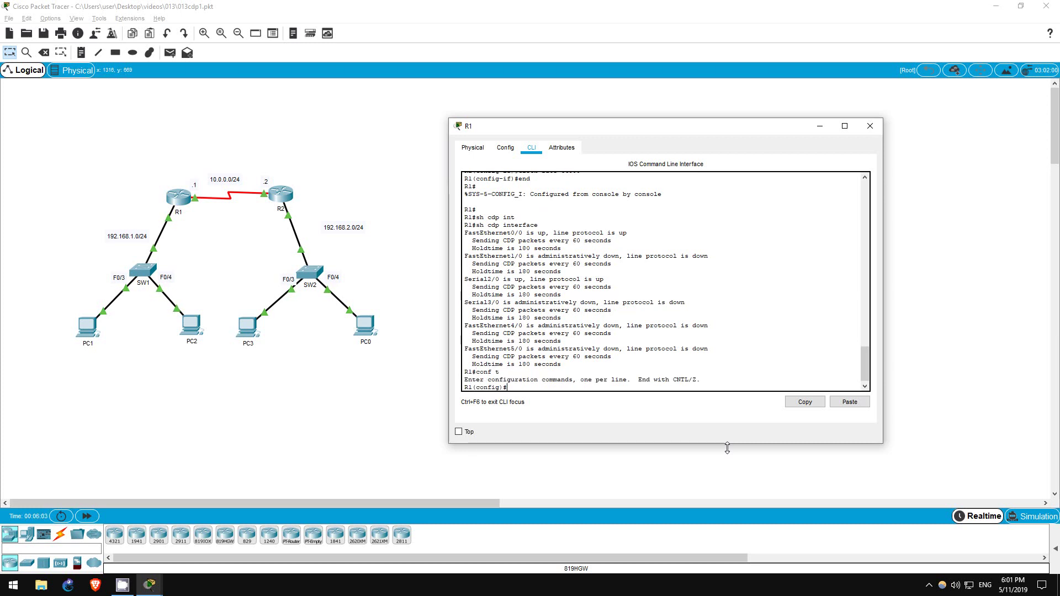
pyautogui.write('cdp run')
pyautogui.press('Return')
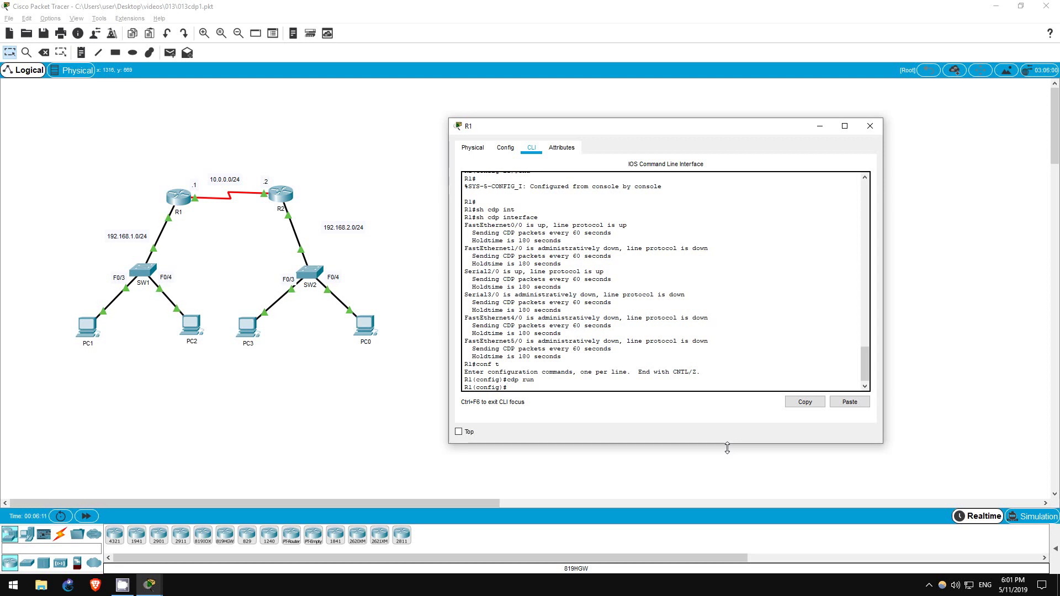
# Apply 'no cdp run' and confirm 'do sh cdp neig' reports '% CDP is not enabled'
pyautogui.write('no cdp run')
pyautogui.press('Return')
pyautogui.write('do sh cdp neigh')
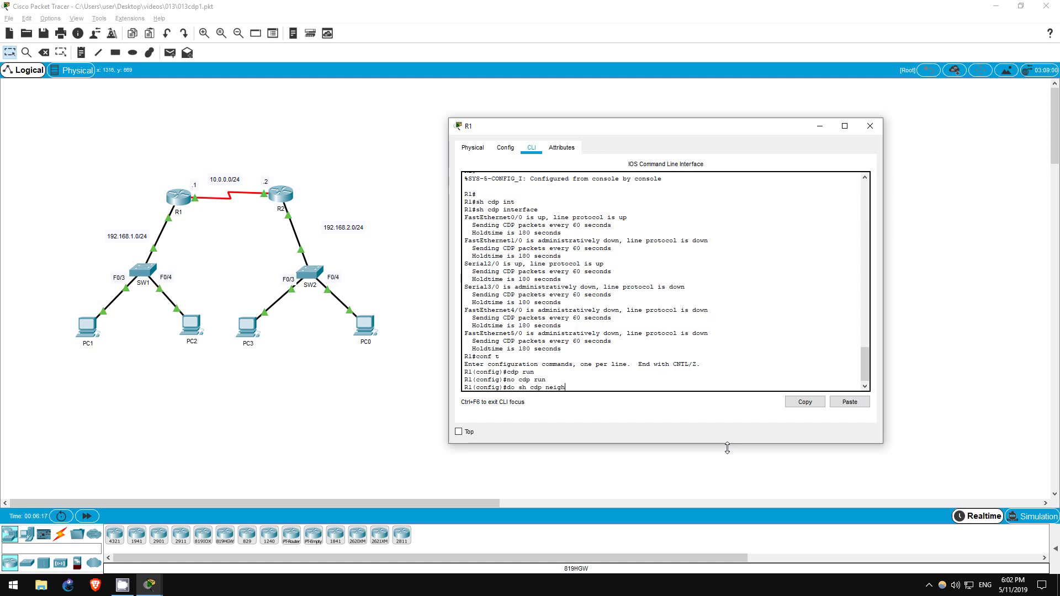
pyautogui.press('Return')
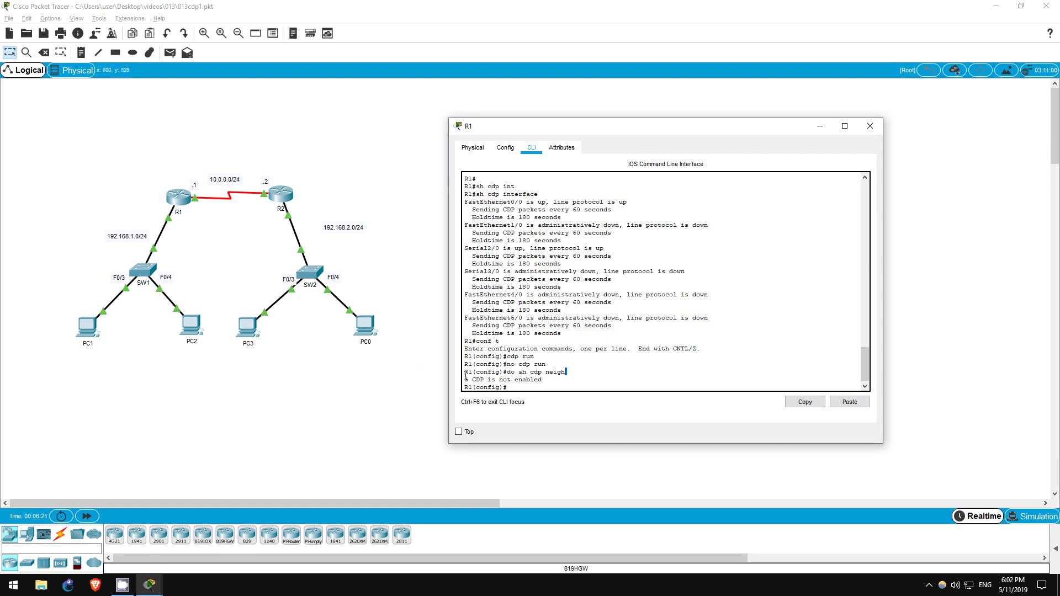
pyautogui.moveTo(464, 379); pyautogui.dragTo(546, 379)
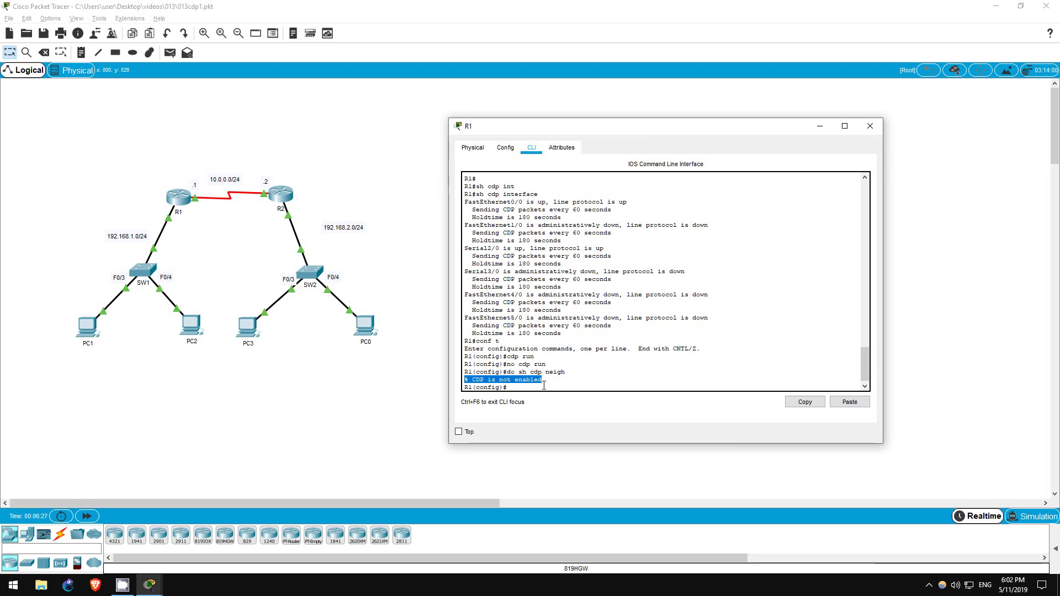
pyautogui.click(577, 387)
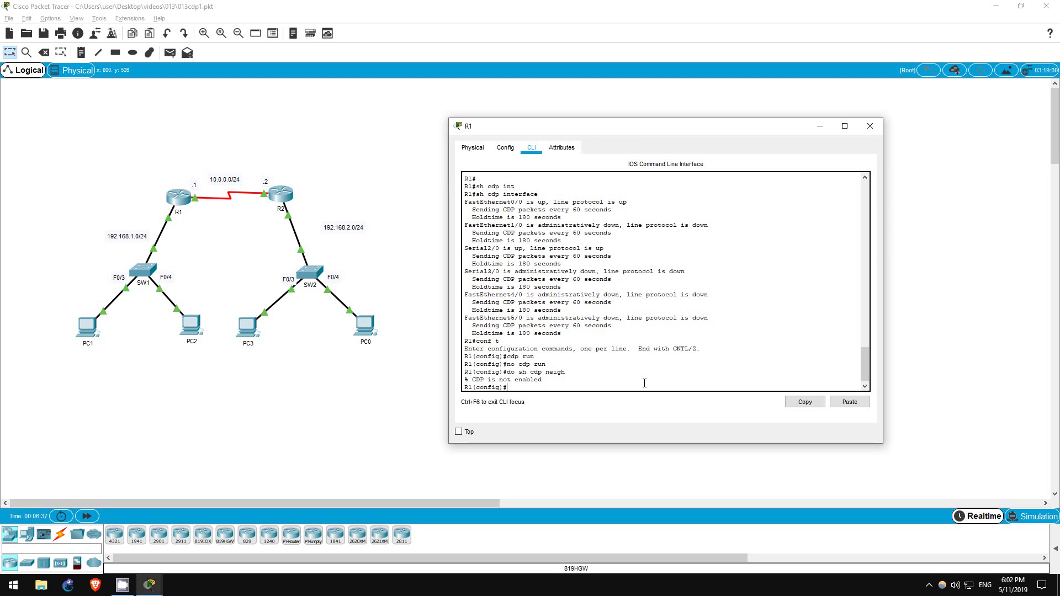
# Enable 'cdp run' on R1 again; 'do sh cdp neigh' returns an empty table
pyautogui.write('cdp run')
pyautogui.press('Return')
pyautogui.write('do sh cdp neigh')
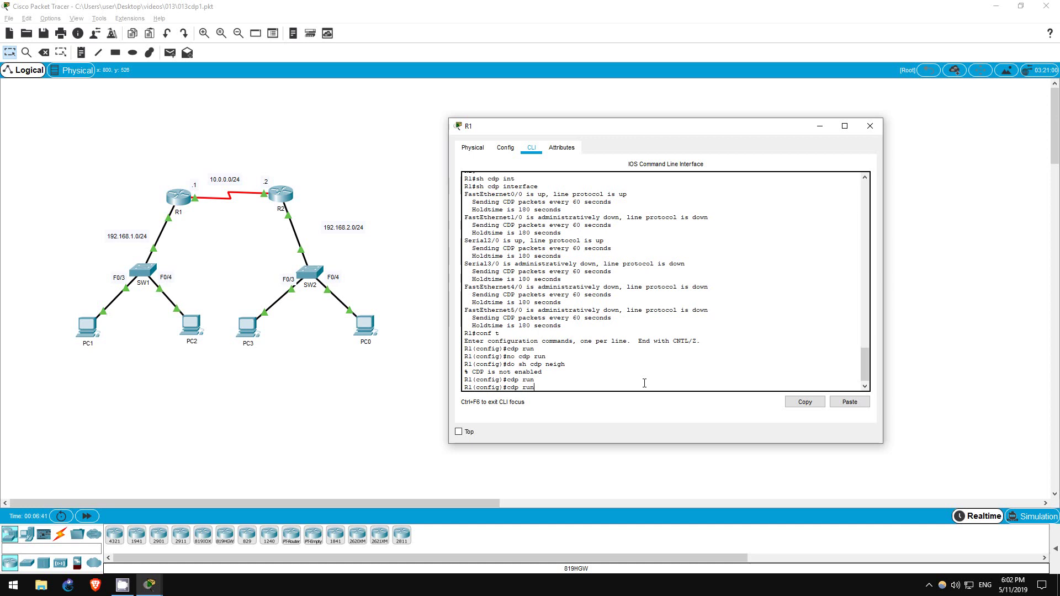
pyautogui.press('Return')
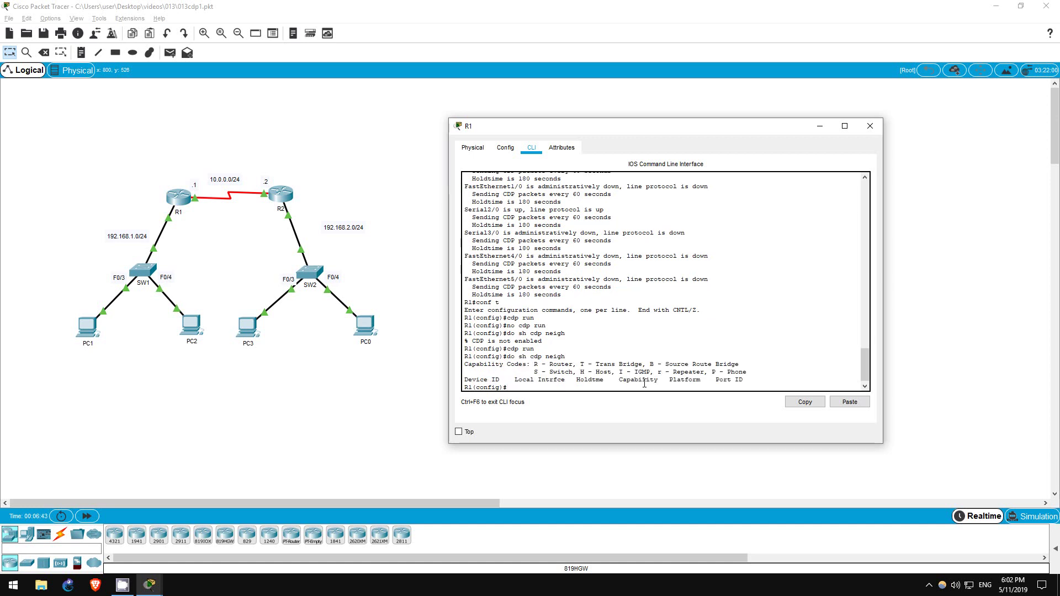
pyautogui.moveTo(463, 378); pyautogui.dragTo(759, 393)
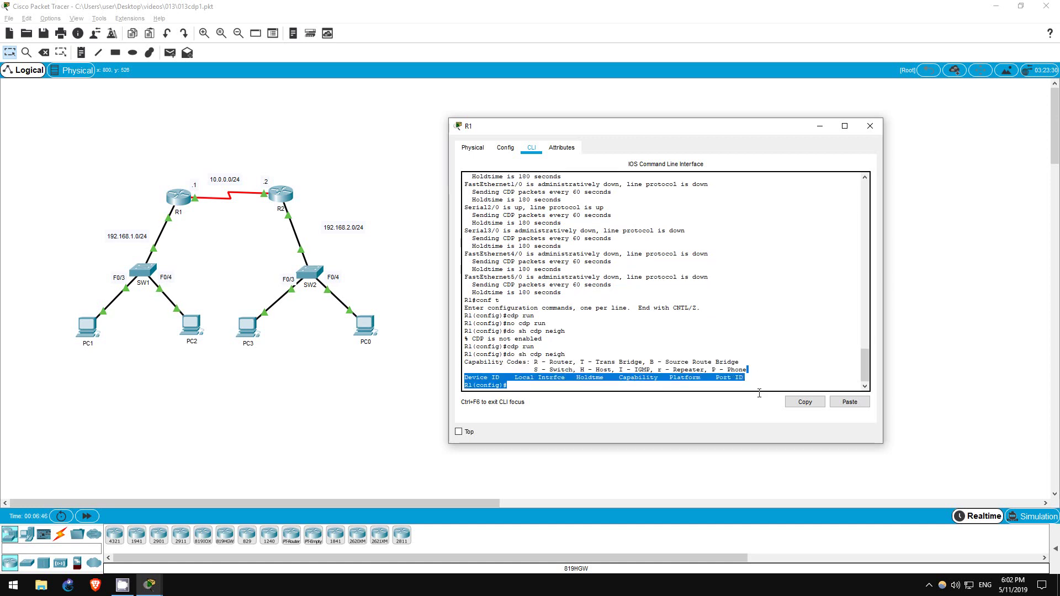
pyautogui.click(713, 388)
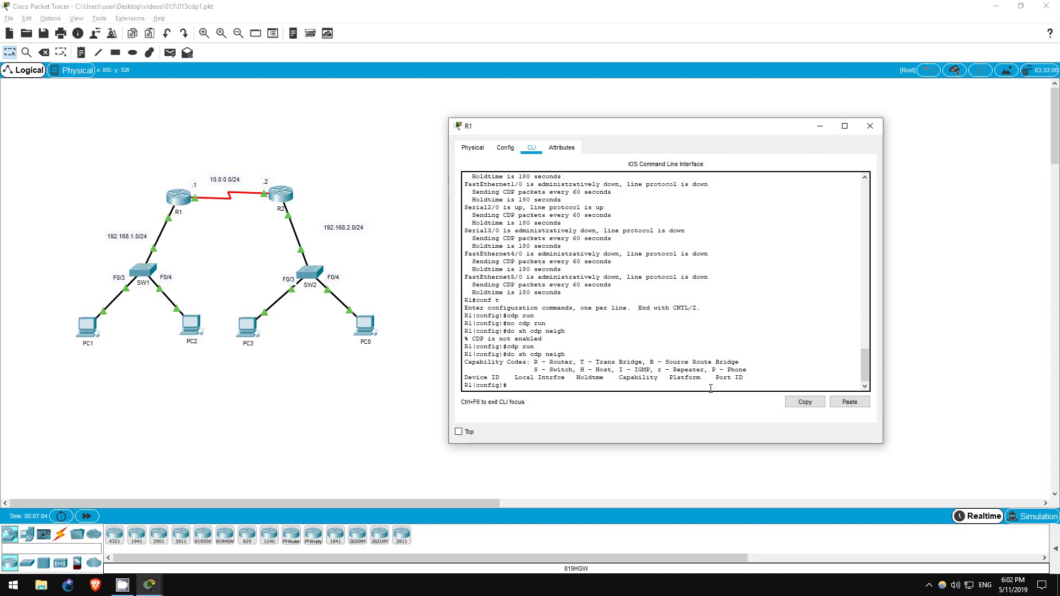
pyautogui.click(813, 128)
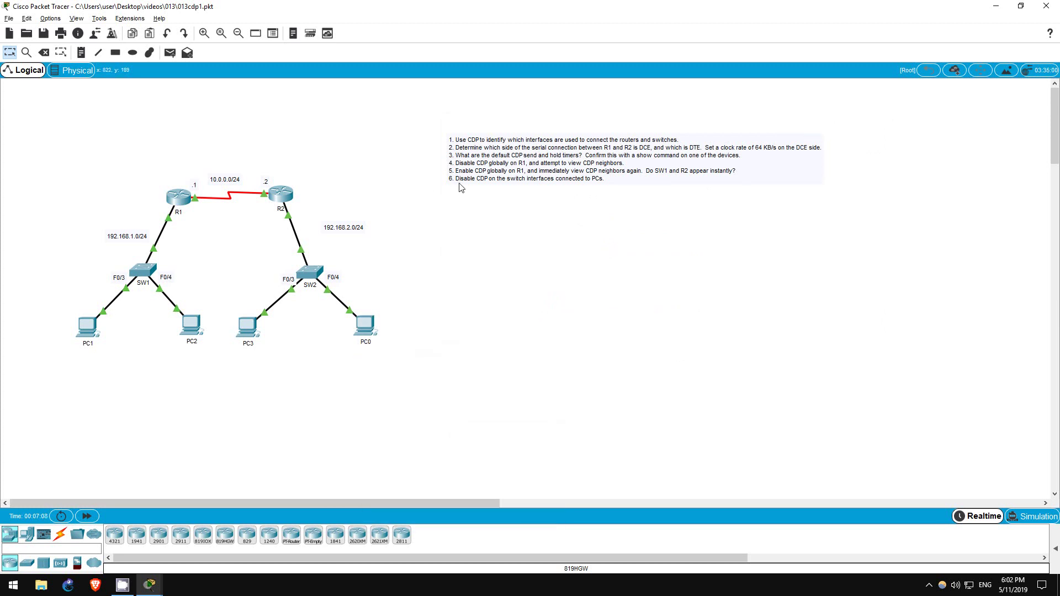
# Point out SW1 and the PCs on the canvas, then open SW1's console window
pyautogui.moveTo(92, 271)
pyautogui.mouseDown()
pyautogui.moveTo(191, 314)
pyautogui.moveTo(403, 339)
pyautogui.mouseUp()
pyautogui.click(210, 279)
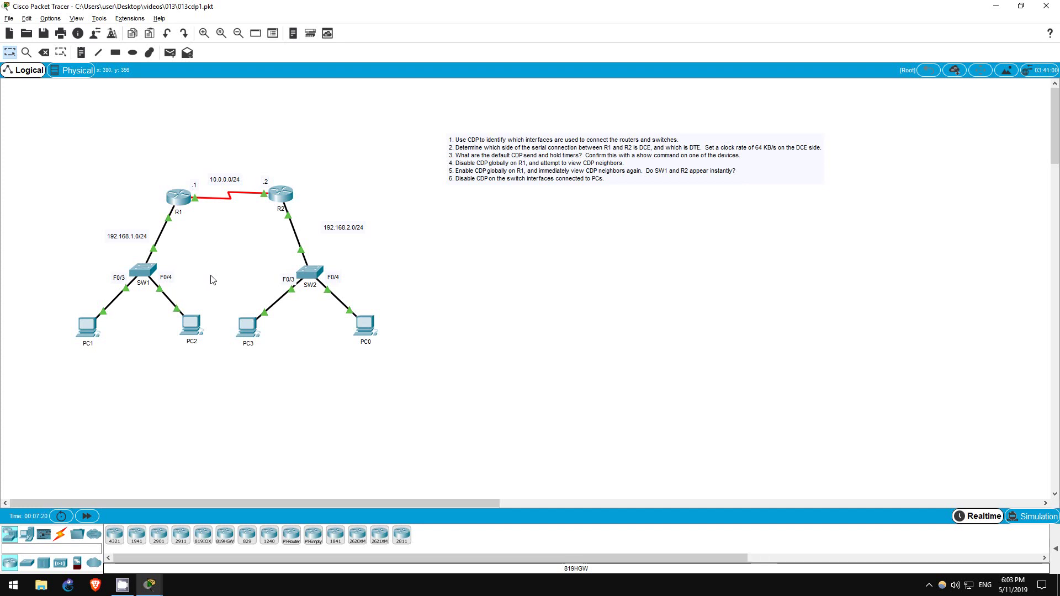
pyautogui.moveTo(66, 312); pyautogui.dragTo(381, 349)
pyautogui.click(213, 273)
pyautogui.click(148, 271)
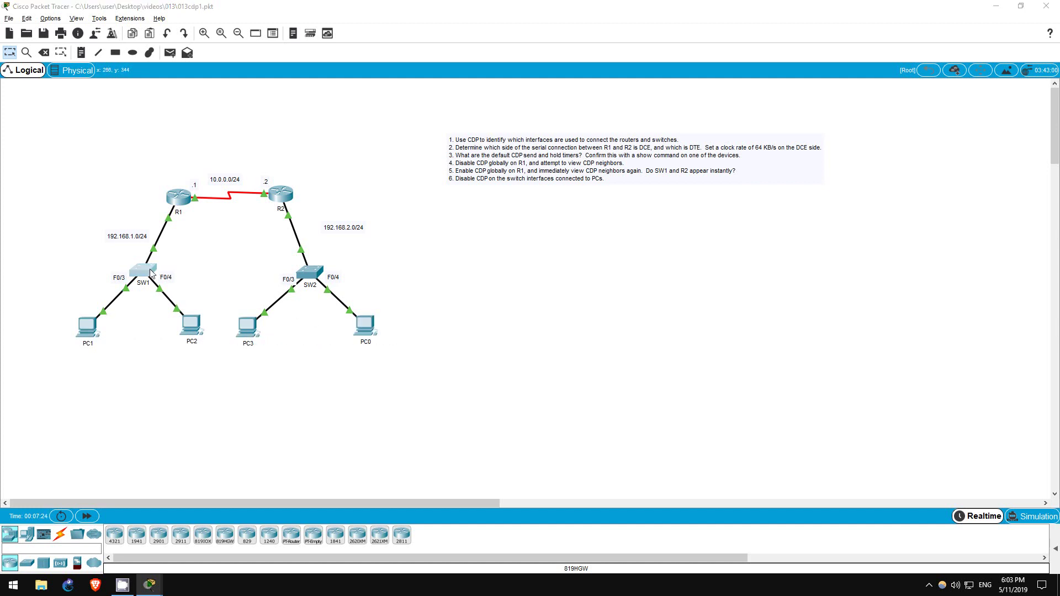
pyautogui.moveTo(525, 123); pyautogui.dragTo(553, 125)
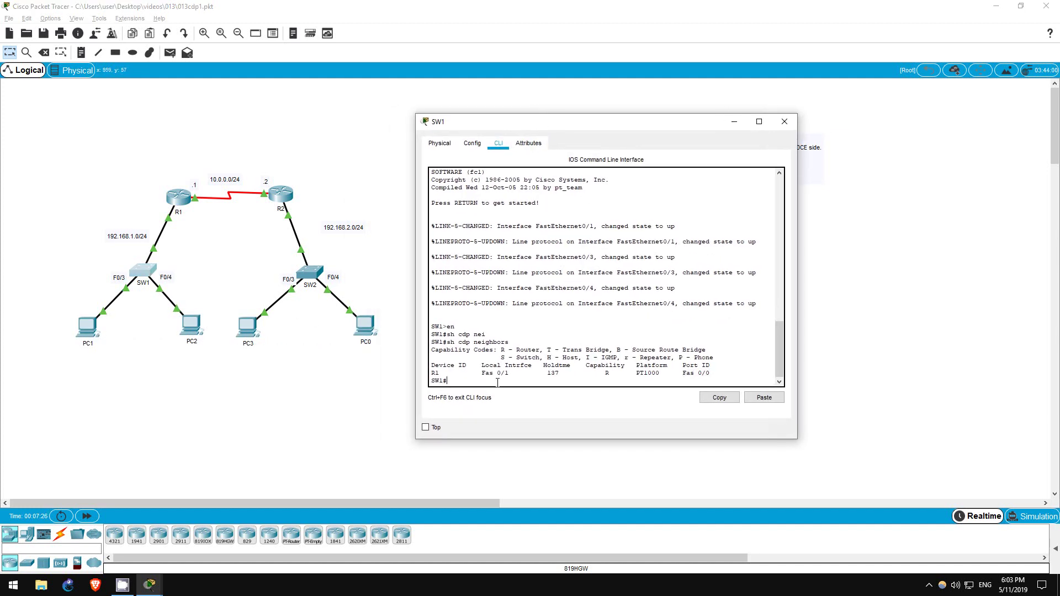
# Enter global configuration on SW1 and select interface range f0/3 - 4
pyautogui.click(497, 382)
pyautogui.press('Return')
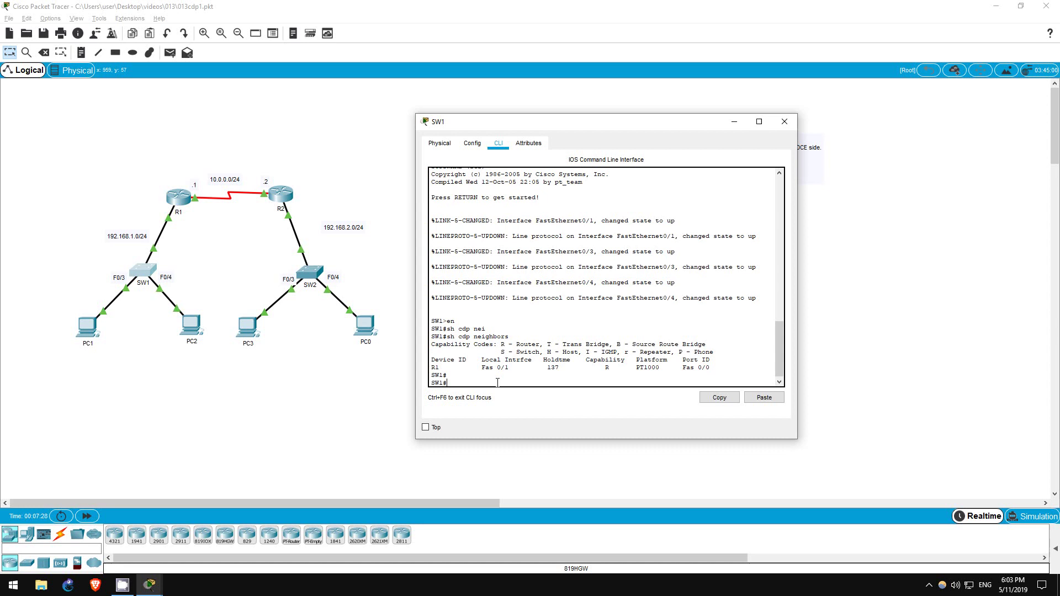
pyautogui.write('conf t')
pyautogui.press('Return')
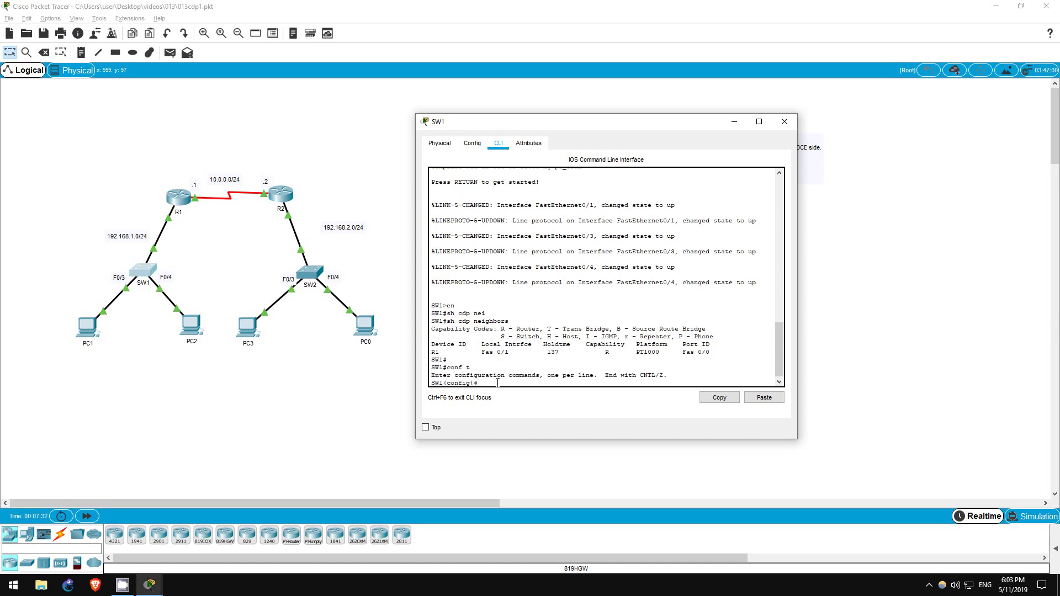
pyautogui.write('no cdp run')
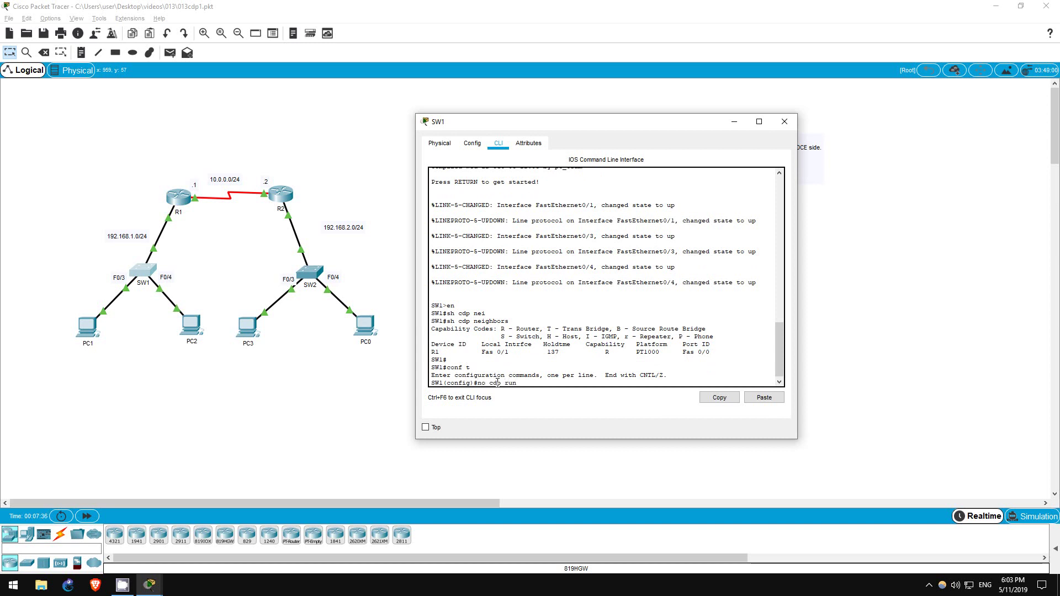
pyautogui.press('BackSpace')
pyautogui.press('BackSpace')
pyautogui.press('BackSpace')
pyautogui.press('BackSpace')
pyautogui.press('BackSpace')
pyautogui.press('BackSpace')
pyautogui.press('BackSpace')
pyautogui.press('BackSpace')
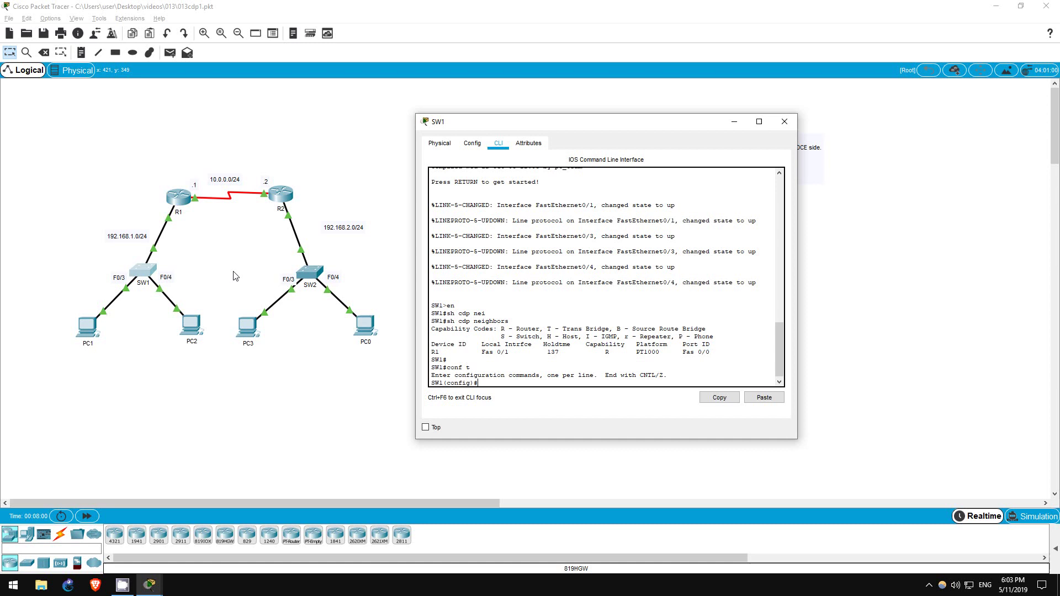
pyautogui.write('int range f0/3 - 4')
pyautogui.press('Return')
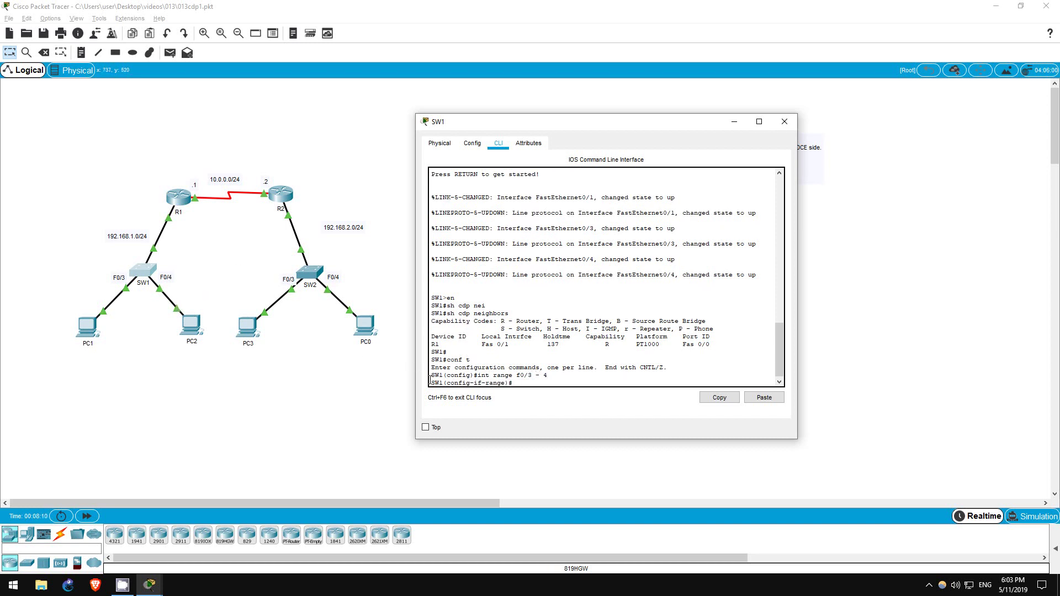
pyautogui.moveTo(431, 383); pyautogui.dragTo(509, 383)
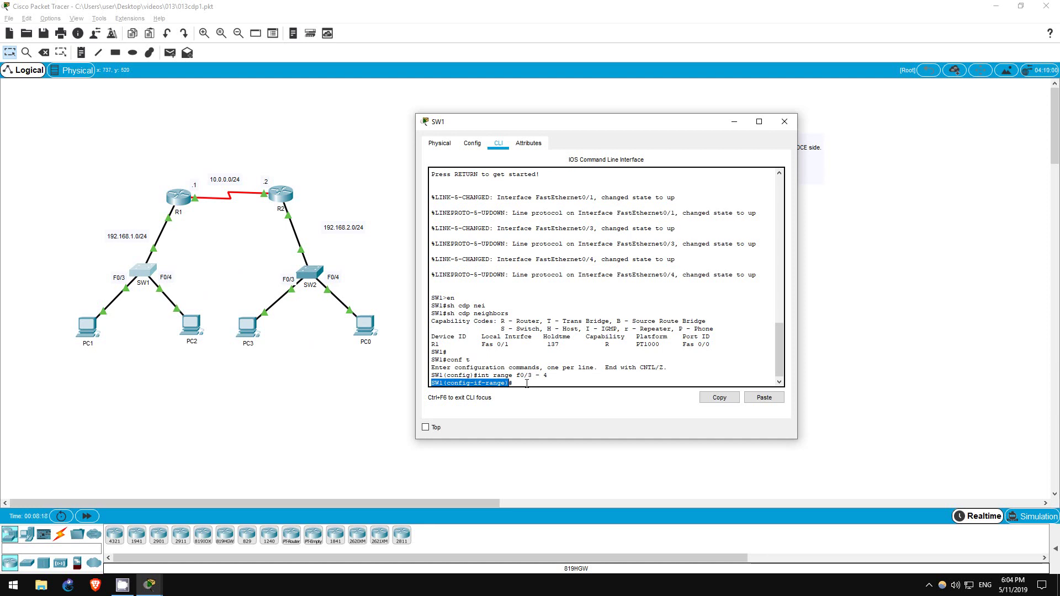
pyautogui.click(526, 383)
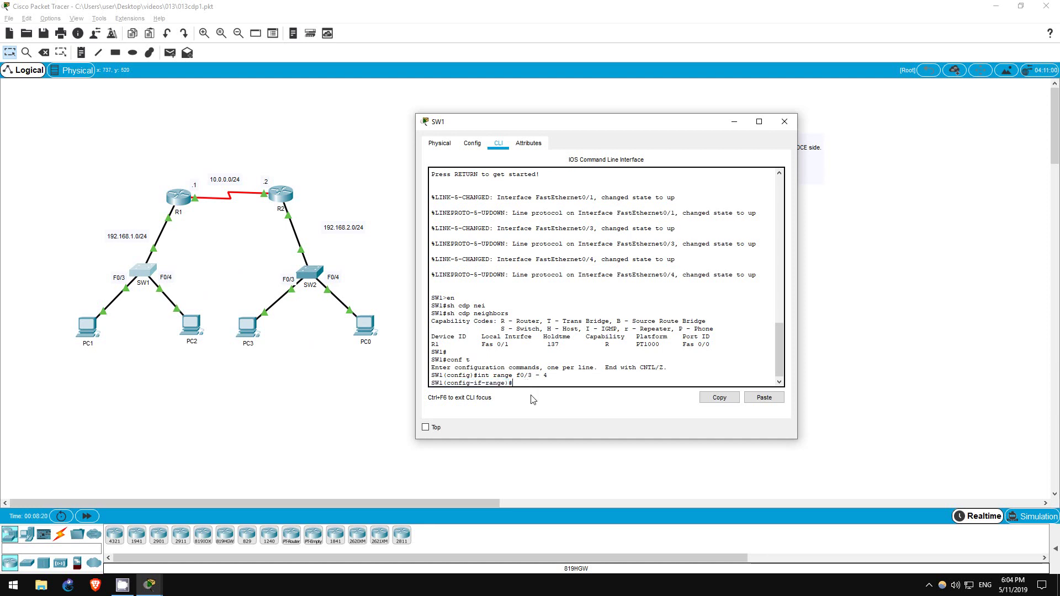
# Apply 'no cdp enable' to the f0/3 - 4 range after briefly enabling CDP
pyautogui.write('cdp enable')
pyautogui.press('Return')
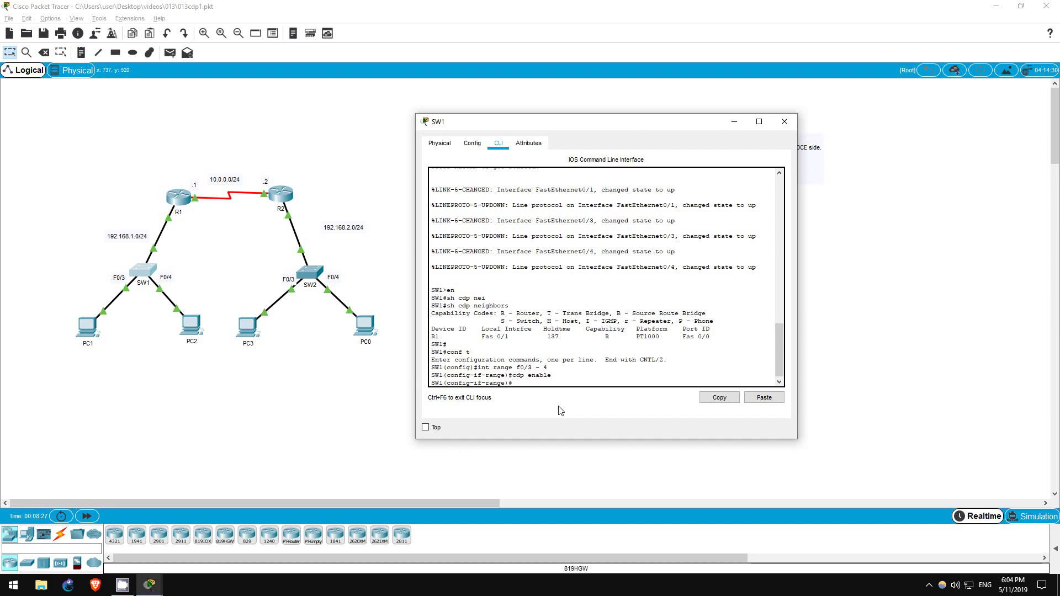
pyautogui.write('no cdp enable')
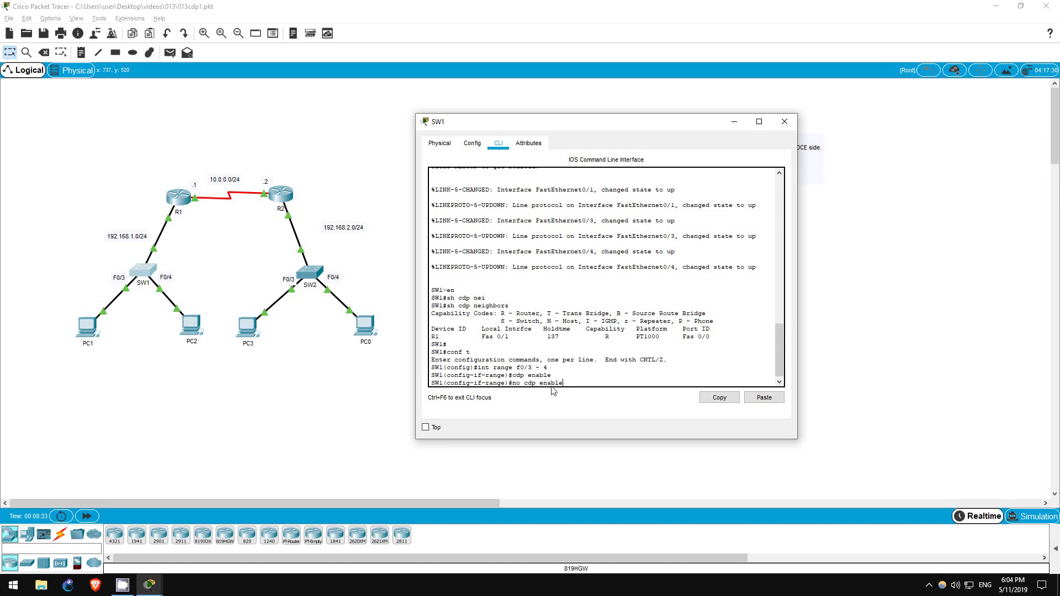
pyautogui.press('Return')
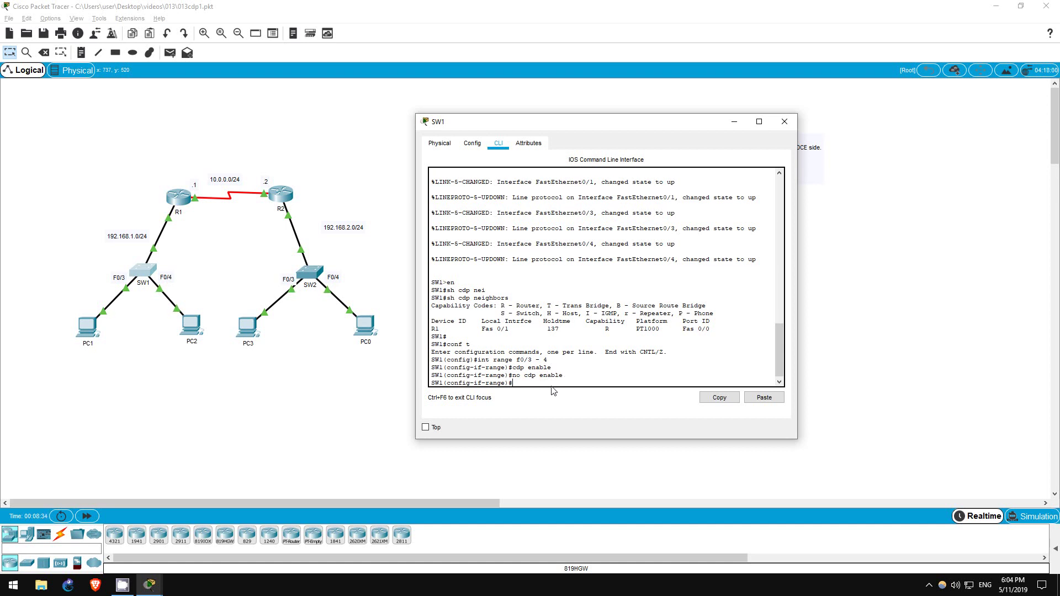
# In SW2's CLI, run 'no cdp enable' on interface range f0/3 - 4 from global configuration mode
pyautogui.click(312, 274)
pyautogui.moveTo(524, 132); pyautogui.dragTo(548, 117)
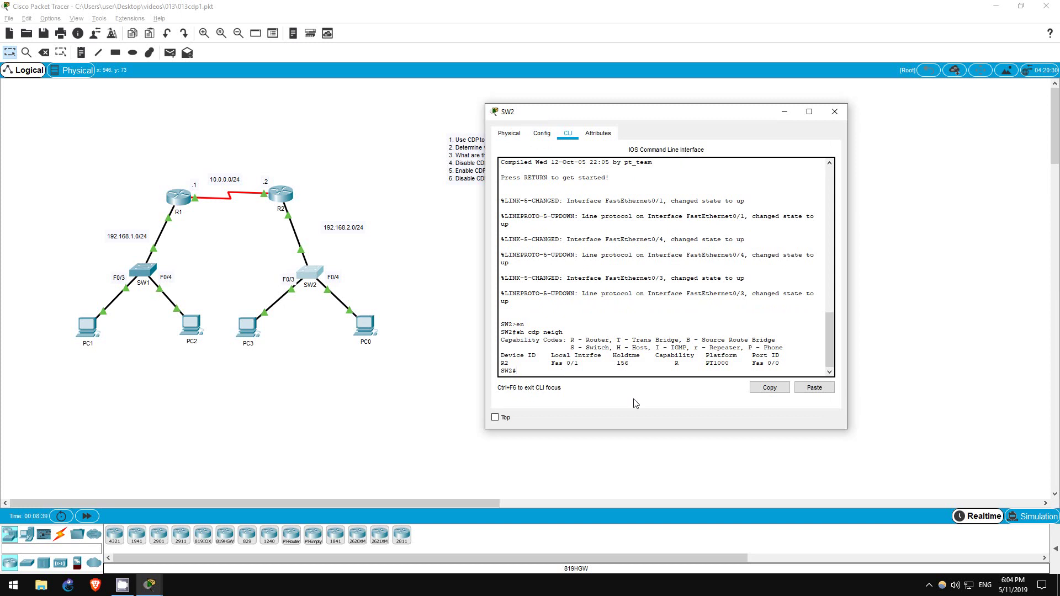
pyautogui.write('conf t')
pyautogui.press('Return')
pyautogui.write('int ran')
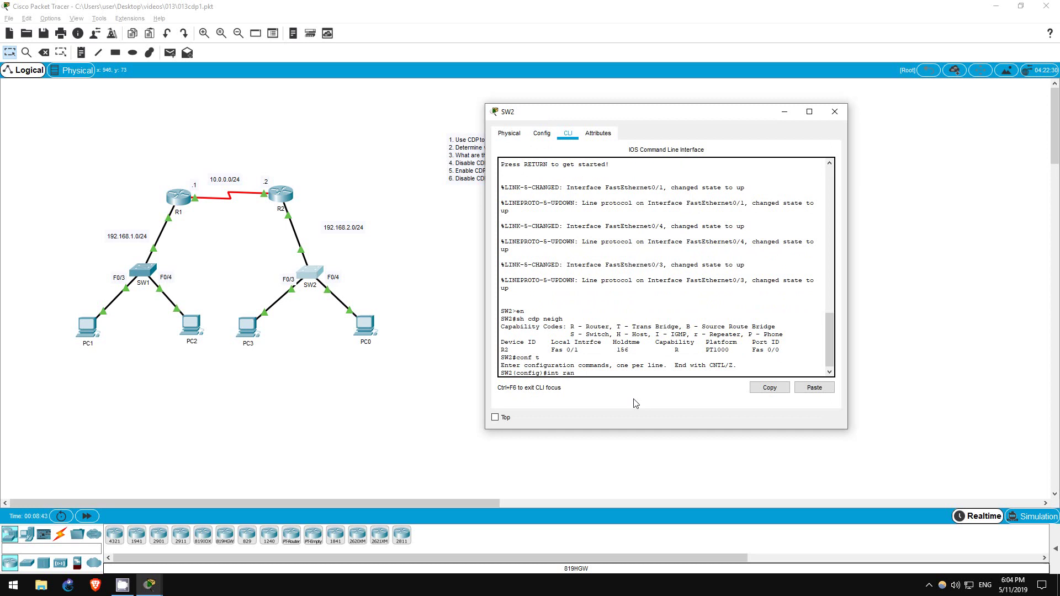
pyautogui.write('ge f0/3 - 4')
pyautogui.press('Return')
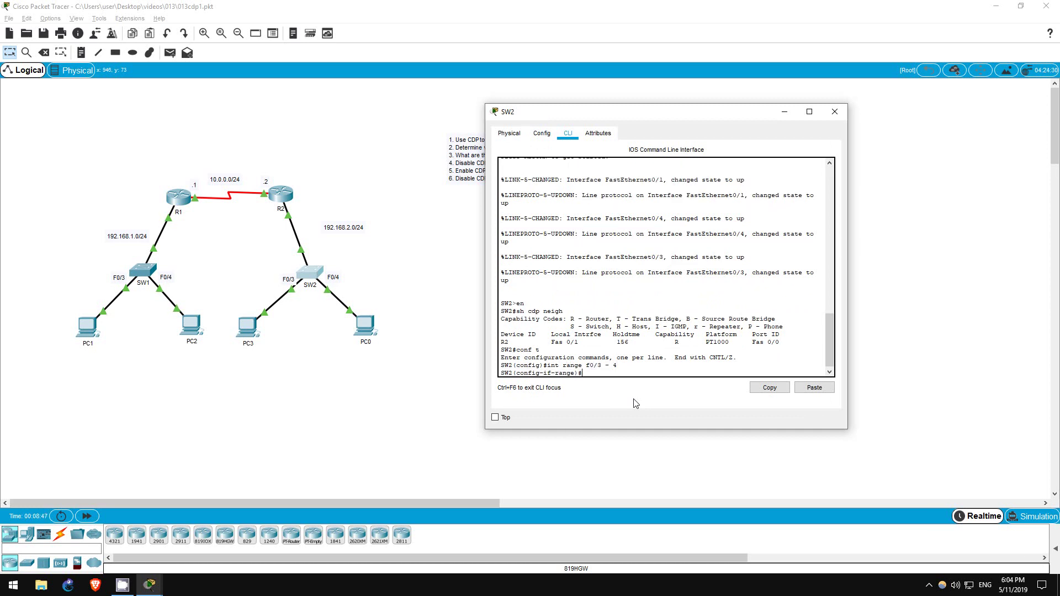
pyautogui.write('no cdp enma')
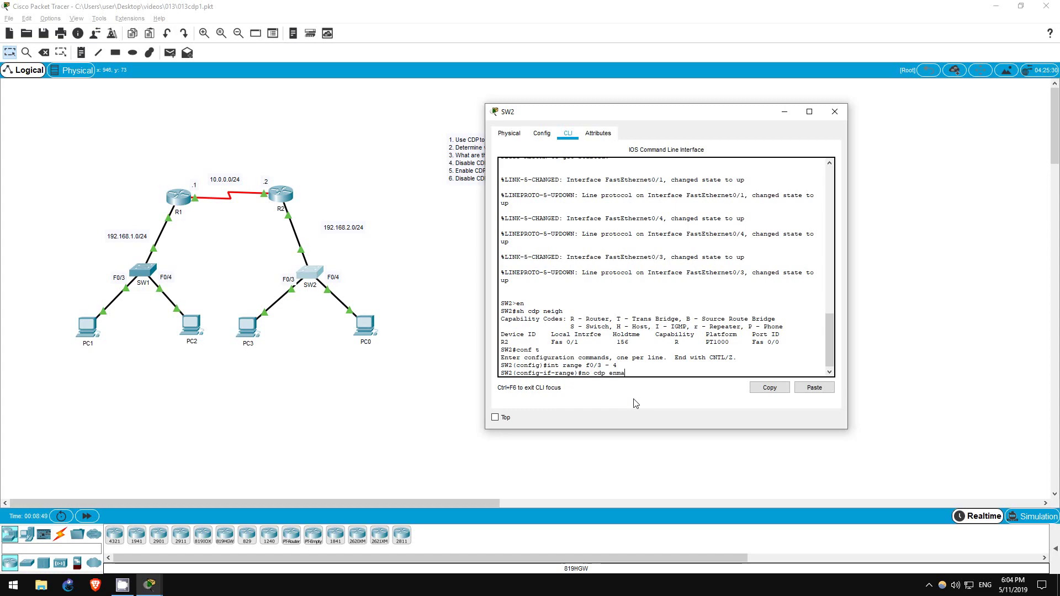
pyautogui.press('BackSpace')
pyautogui.press('BackSpace')
pyautogui.write('able')
pyautogui.press('Return')
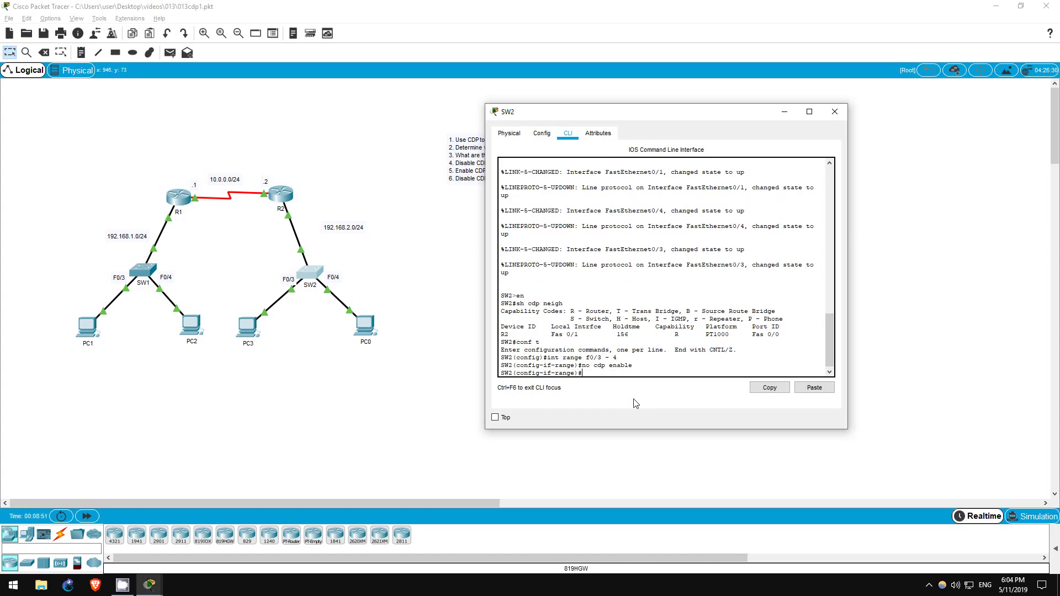
pyautogui.click(784, 112)
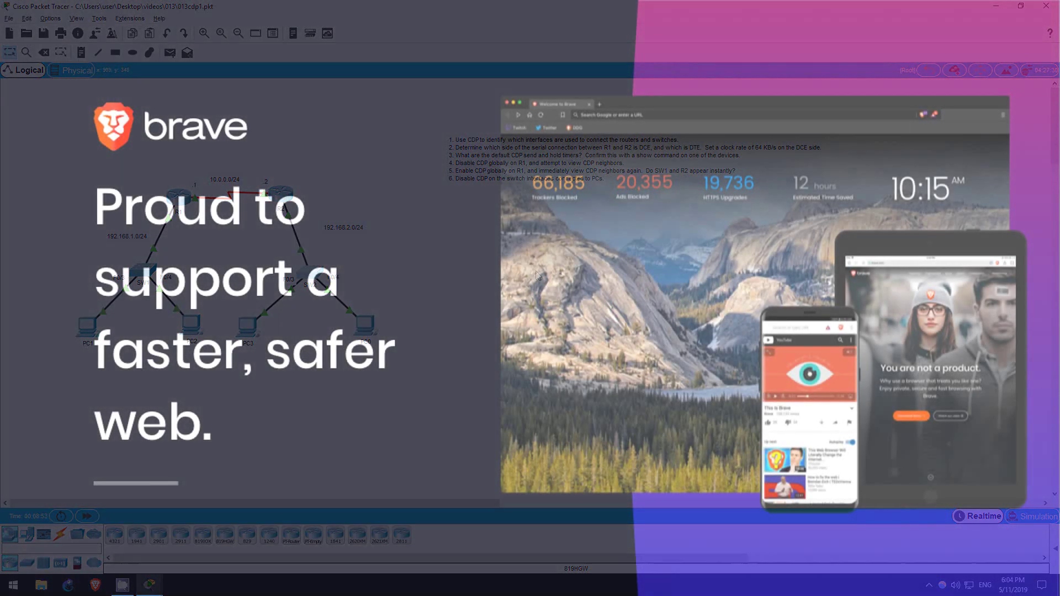